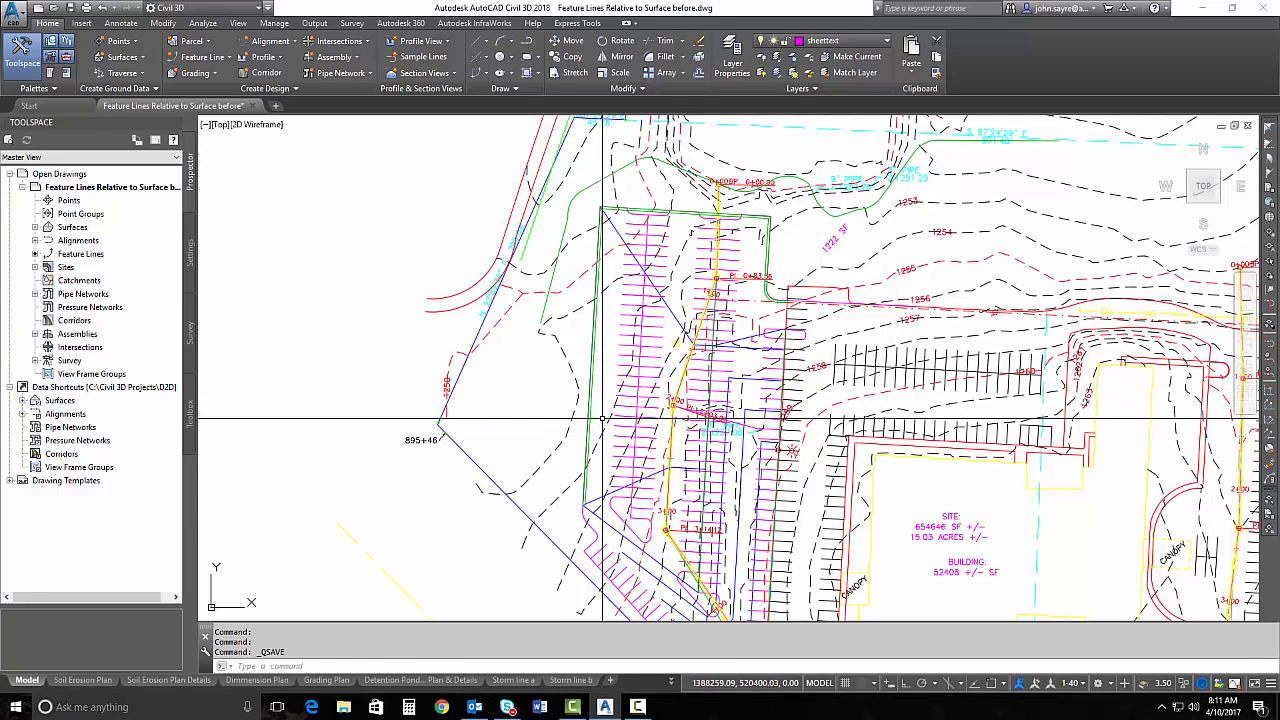
scroll(588, 485, "up", 2)
scroll(596, 480, "down", 2)
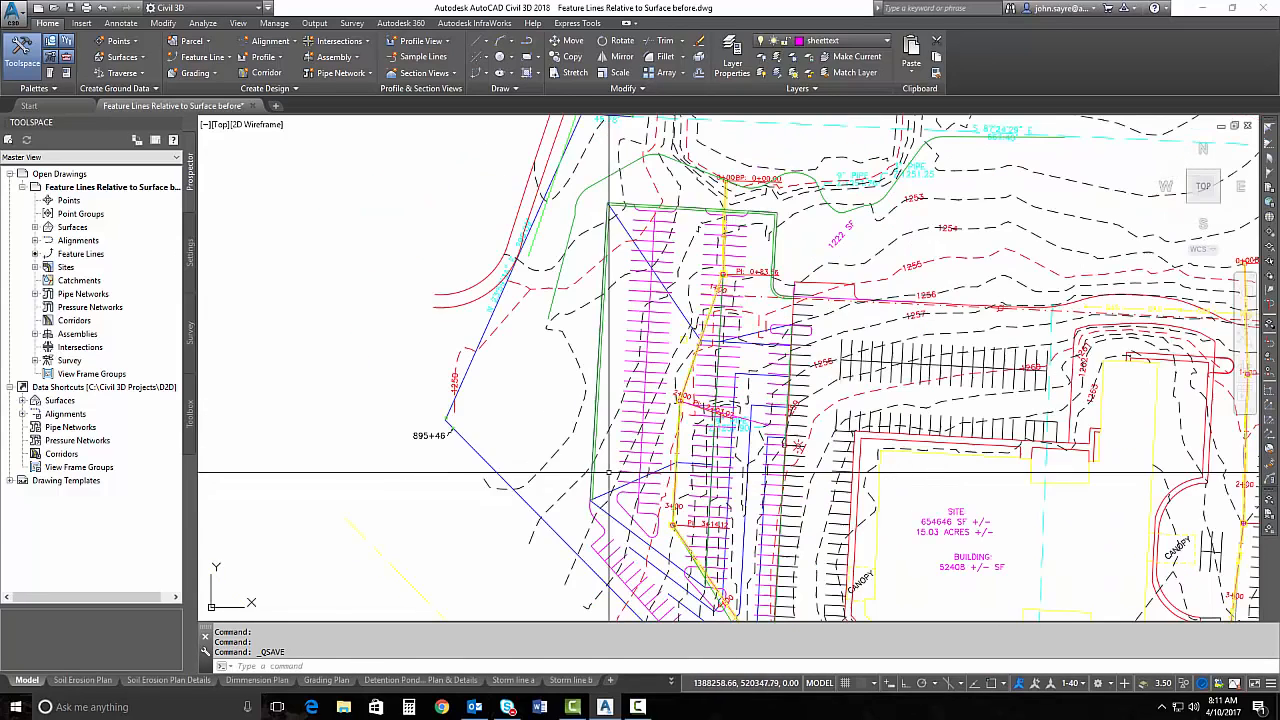
scroll(595, 480, "up", 2)
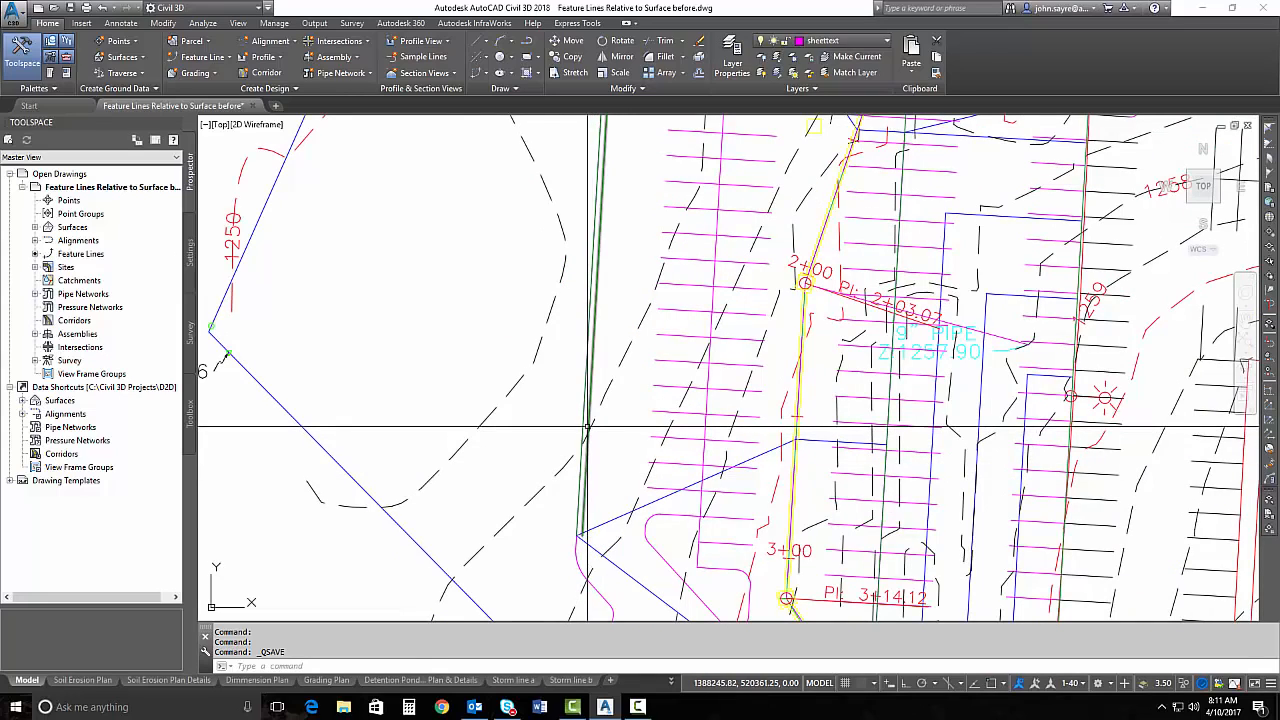
scroll(600, 451, "down", 2)
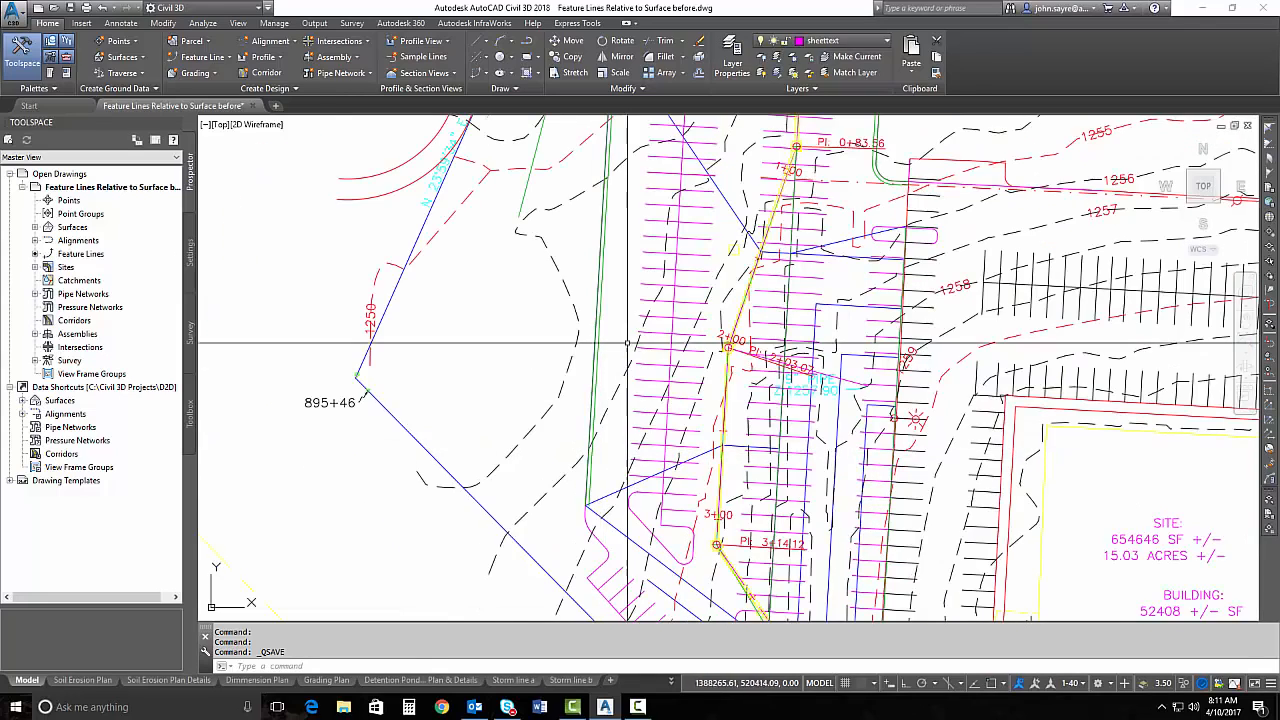
scroll(600, 451, "down", 1)
scroll(614, 410, "down", 2)
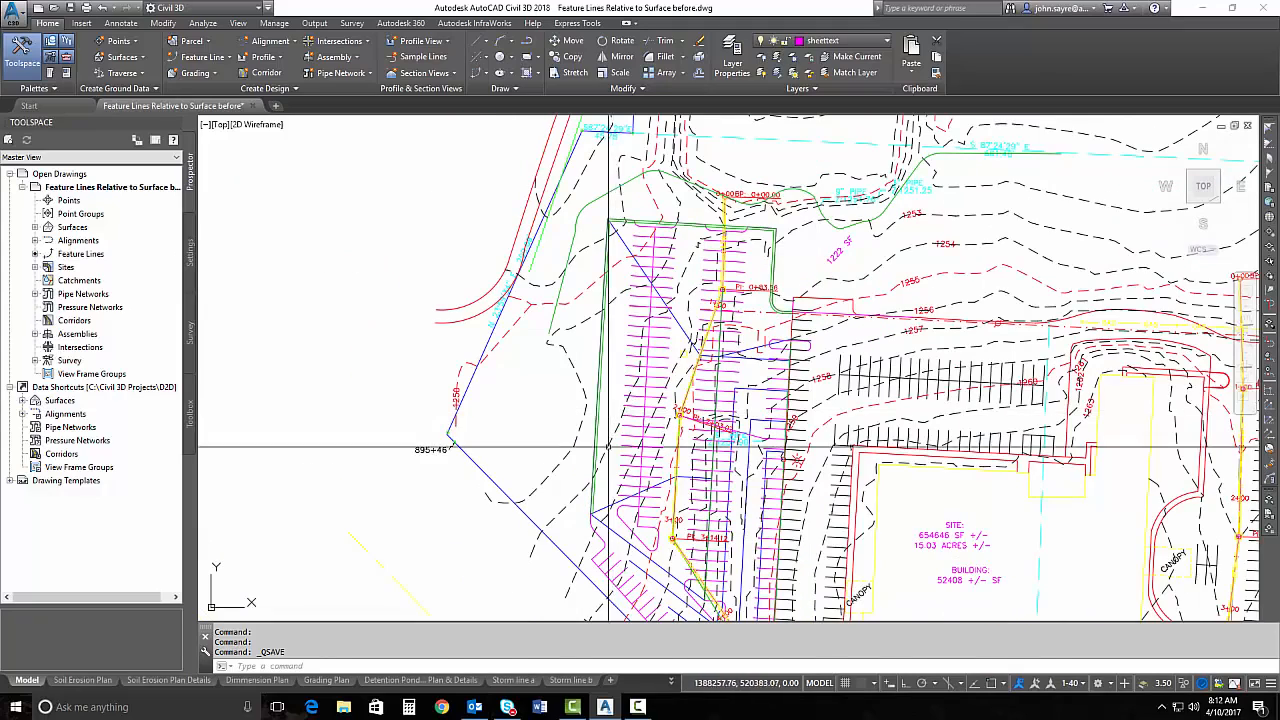
- Open the elevation editor for the green feature line along the parking lot's west edge and make it relative to surface fg
scroll(605, 447, "up", 2)
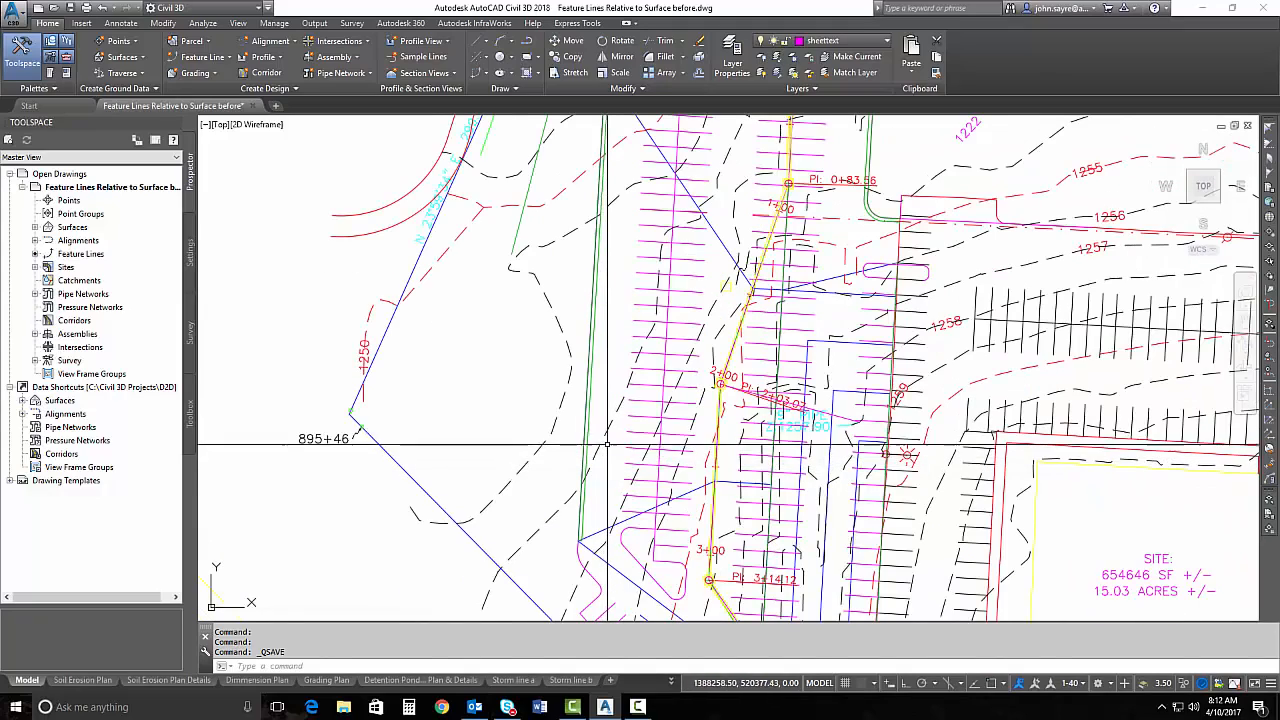
middle_click_drag(606, 445, 608, 480)
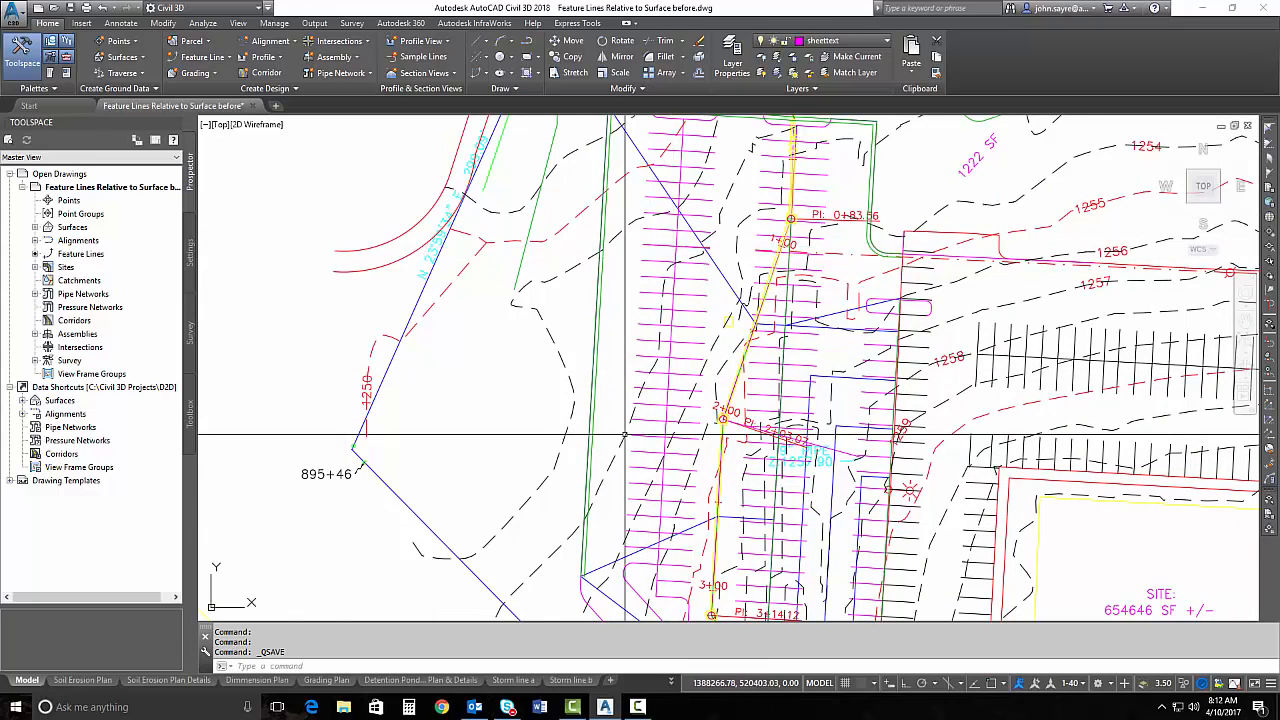
left_click(587, 537)
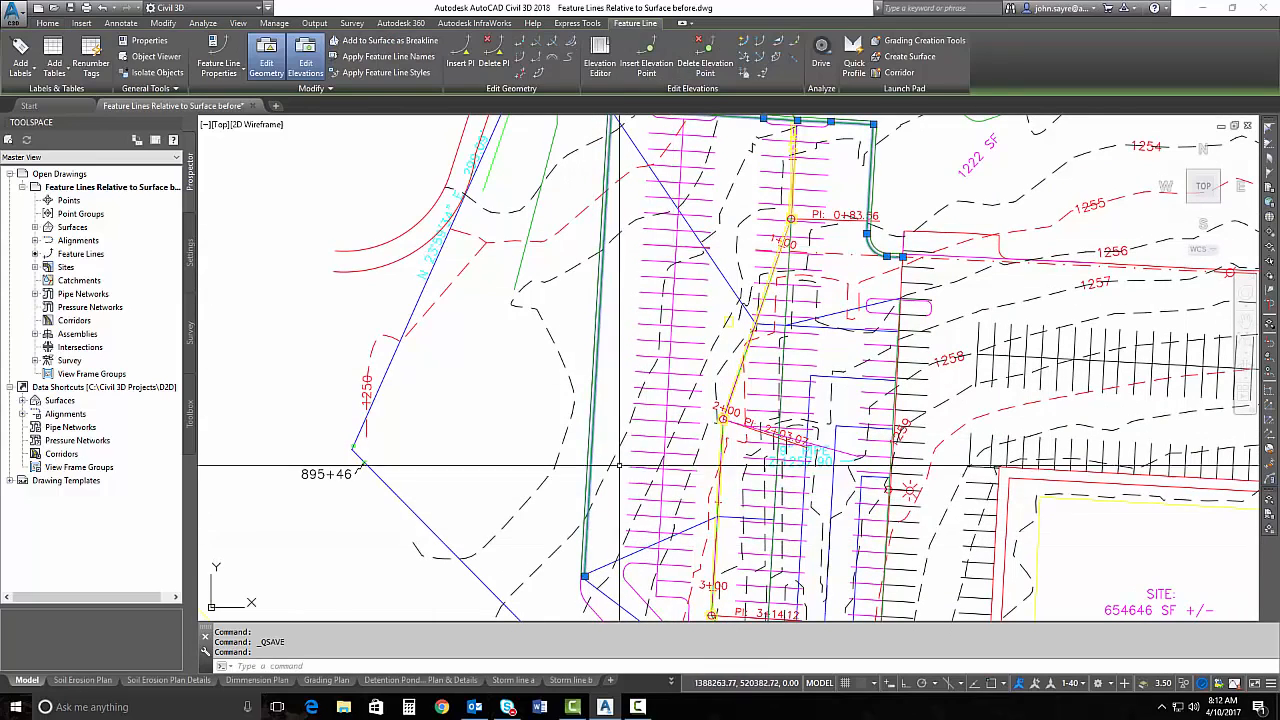
right_click(616, 358)
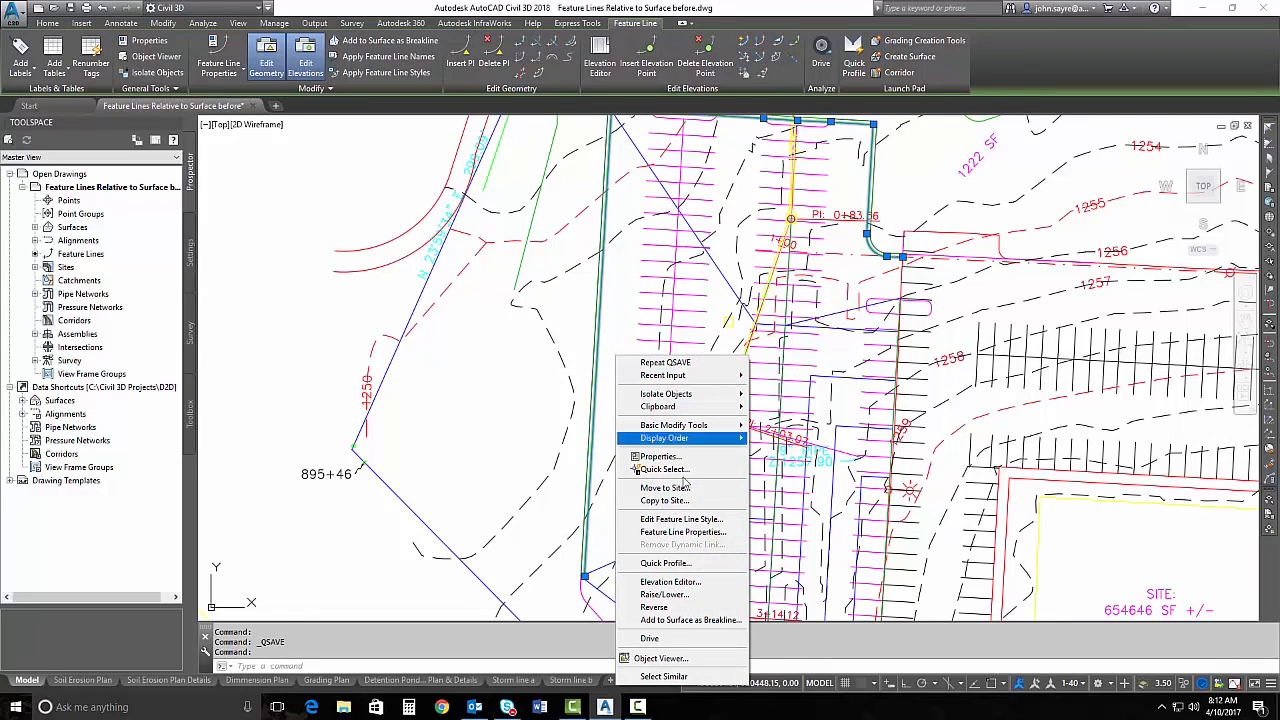
left_click(684, 582)
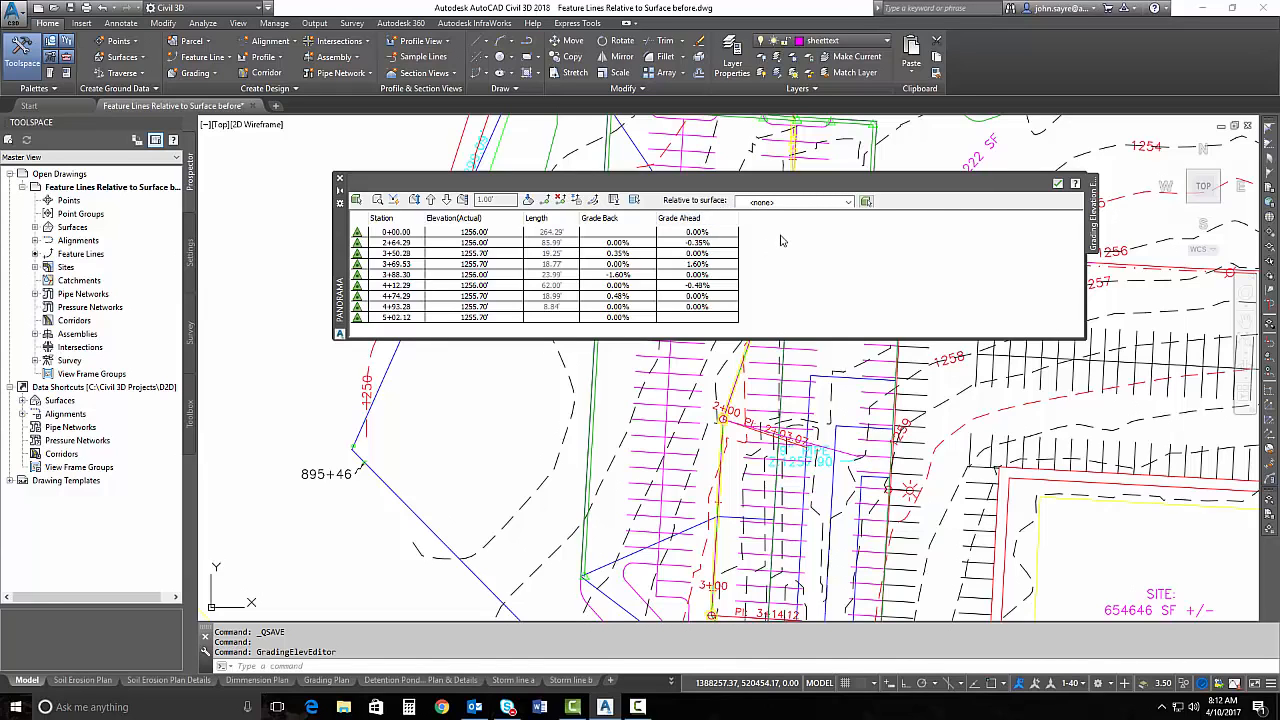
left_click(848, 202)
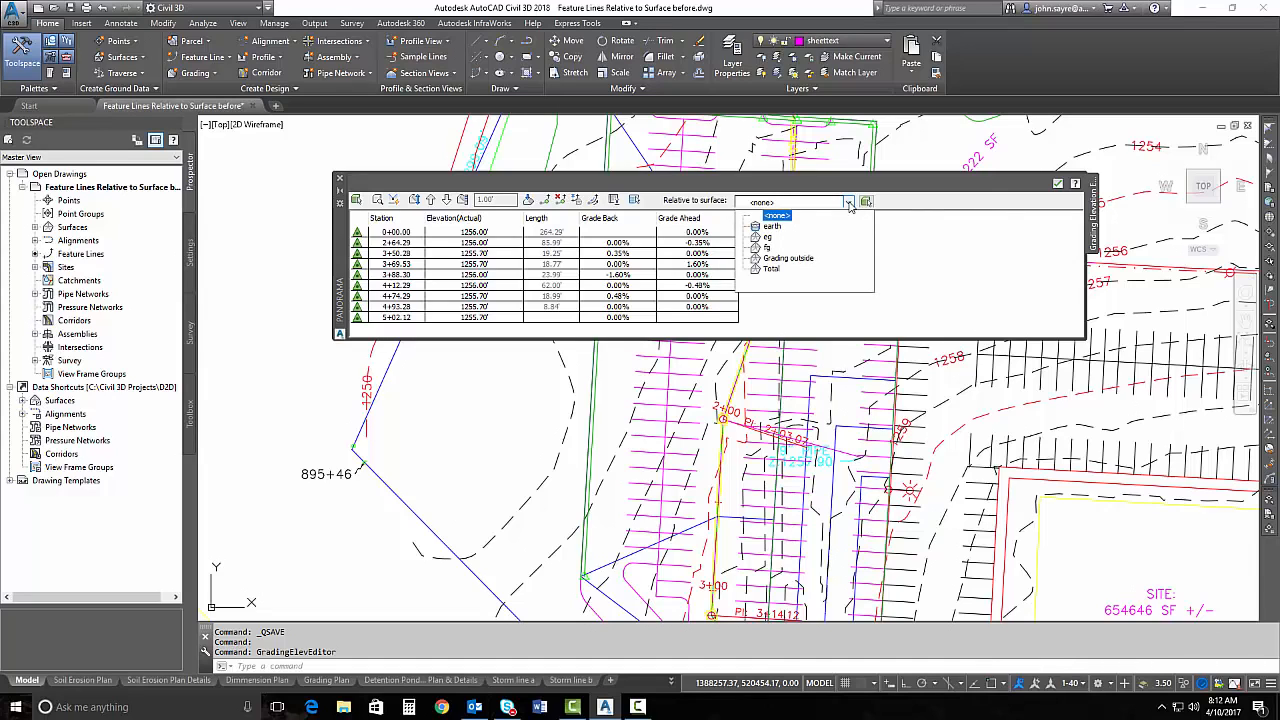
left_click(767, 247)
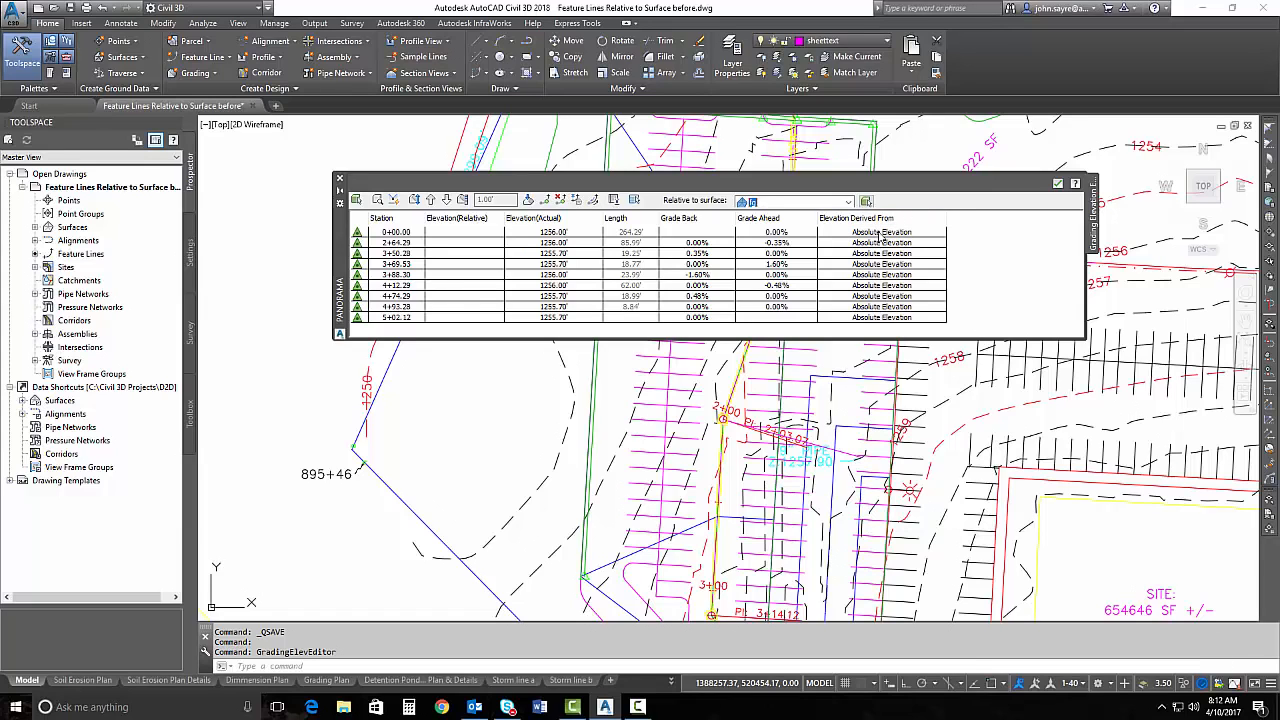
left_click(879, 236)
left_click(879, 236)
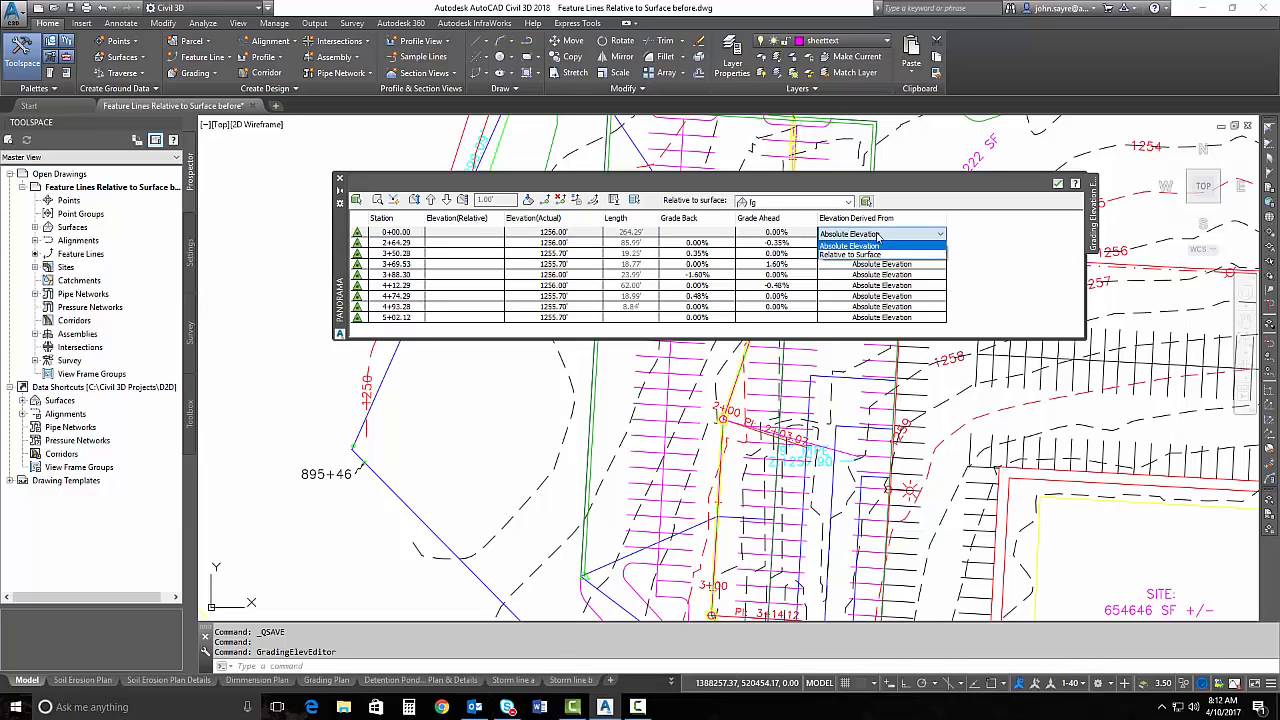
left_click(984, 259)
left_click(985, 259)
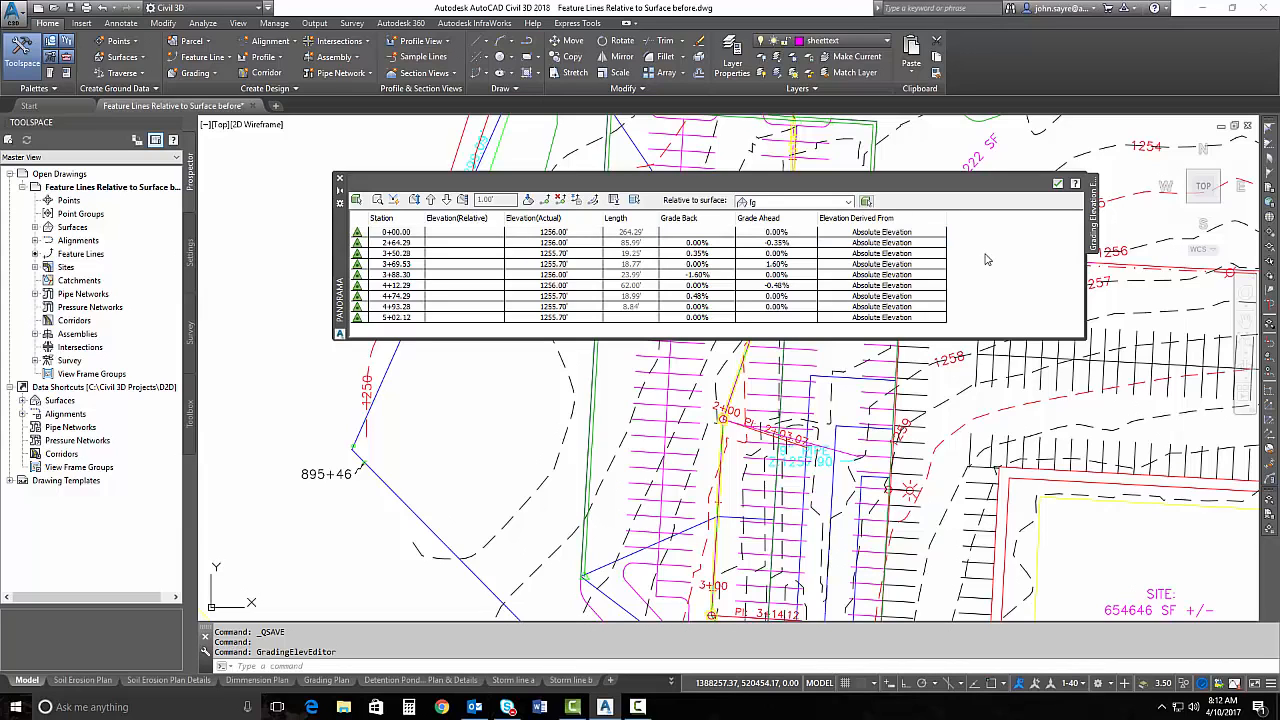
- Set Elevation Derived From to Relative to Surface for all of the feature line's stations and return to the elevation table
left_click(415, 232)
left_click(443, 318, "shift")
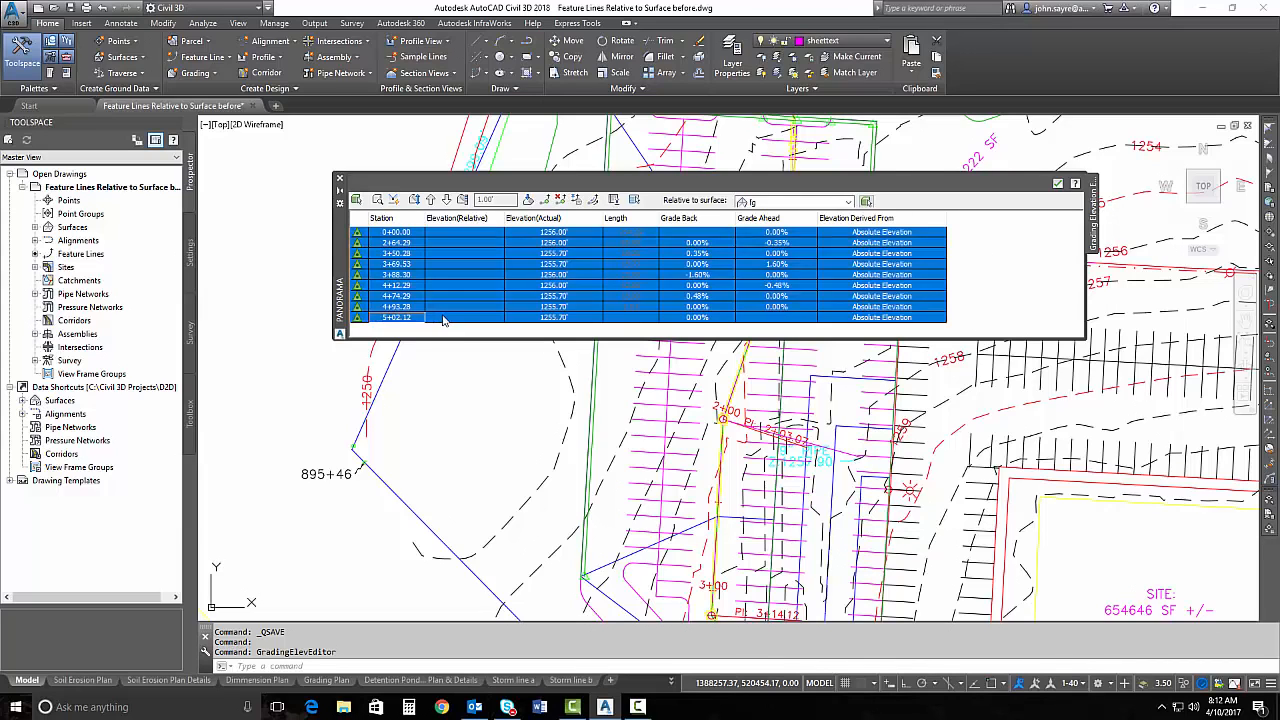
left_click(885, 236)
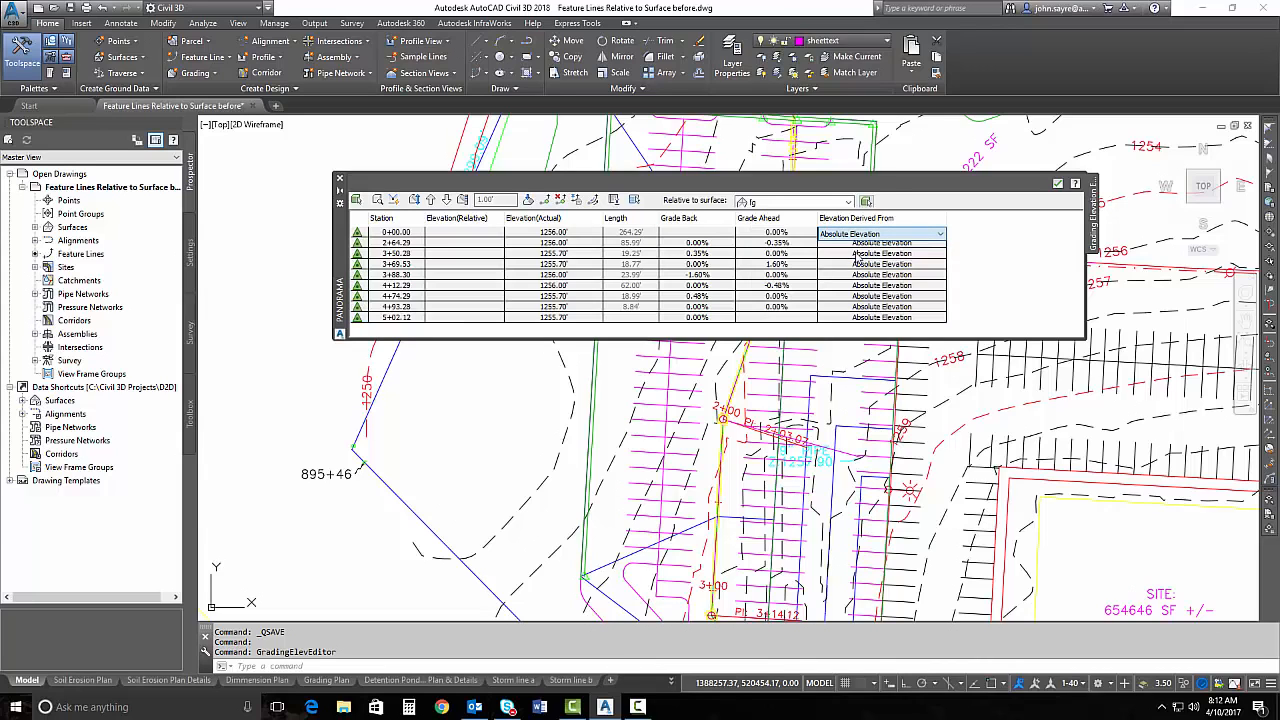
left_click(880, 258)
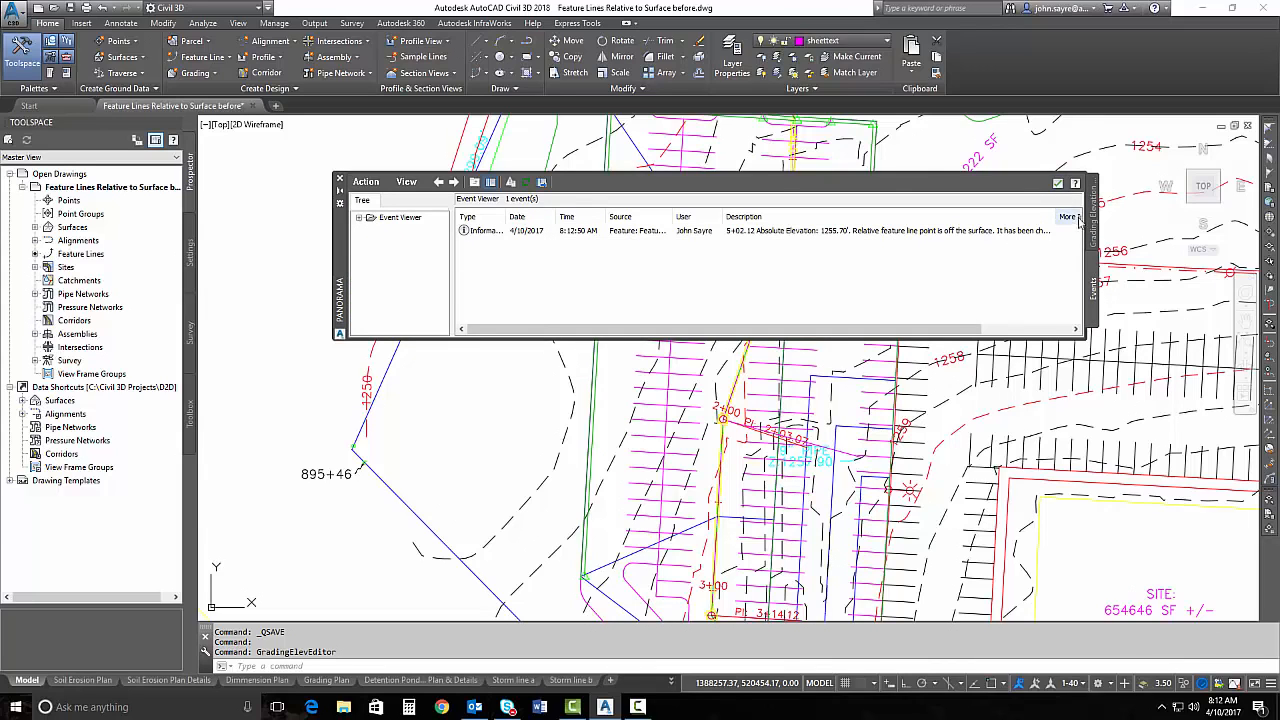
left_click(1092, 222)
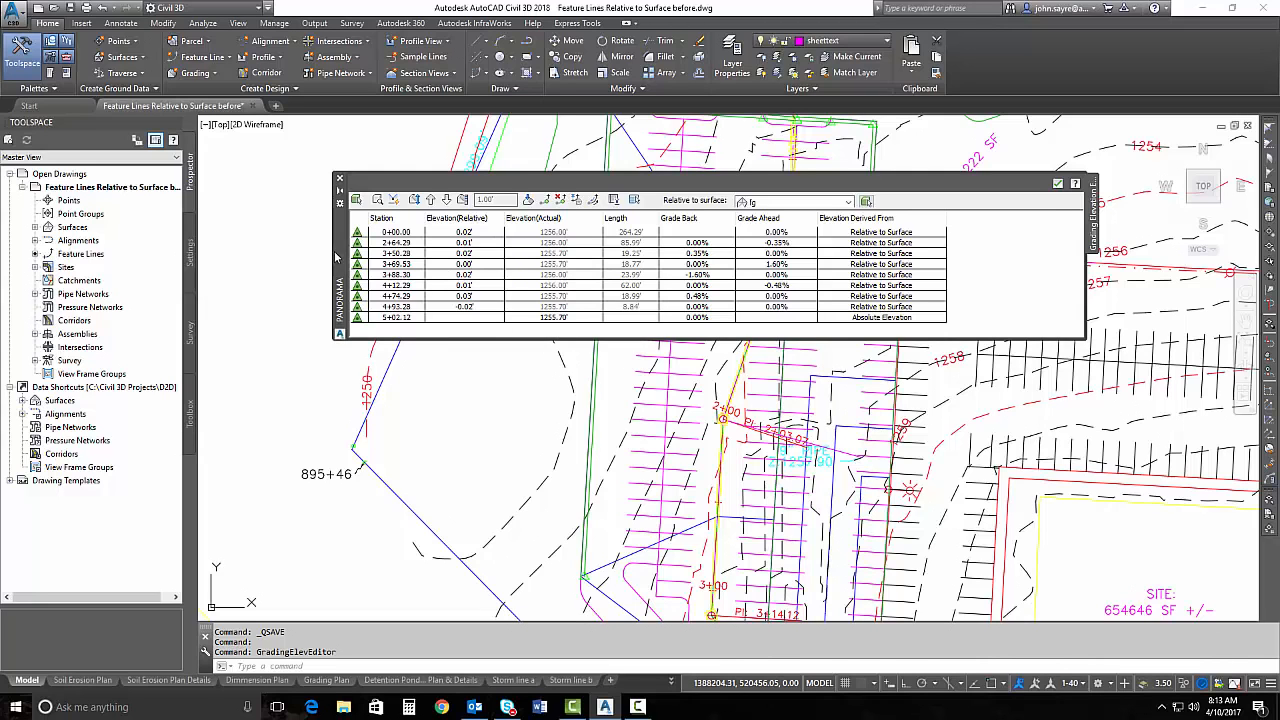
- Set the relative elevation of stations 0+00.00 through 4+93.28 to 1 foot and close the elevation editor
left_click_drag(335, 257, 324, 438)
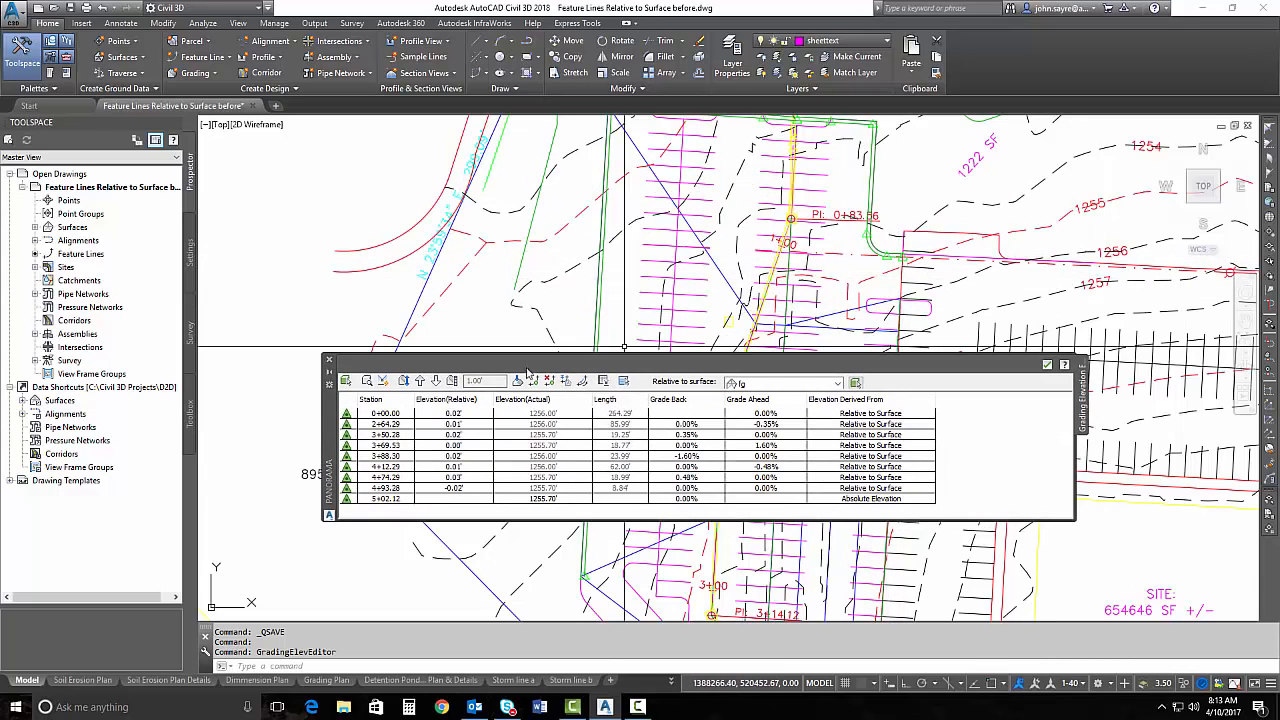
mouse_move(328, 432)
left_mouse_down()
mouse_move(340, 367)
mouse_move(366, 328)
left_mouse_up()
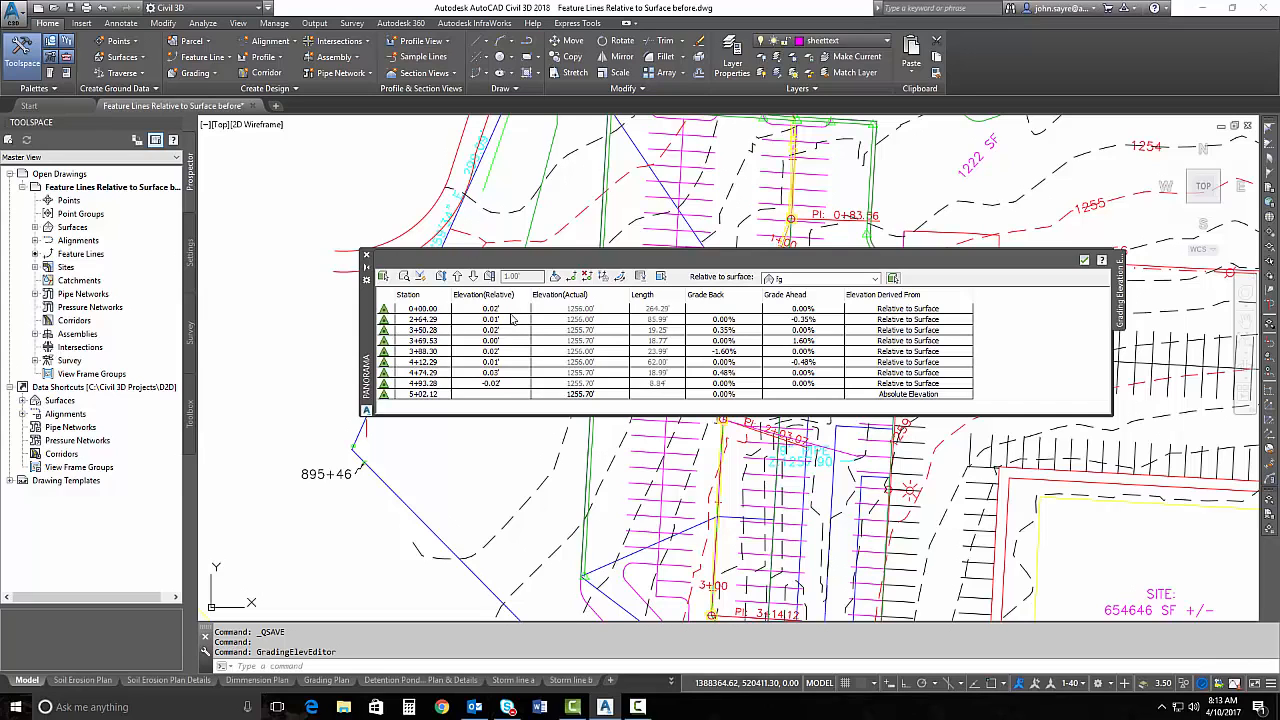
left_click(509, 310)
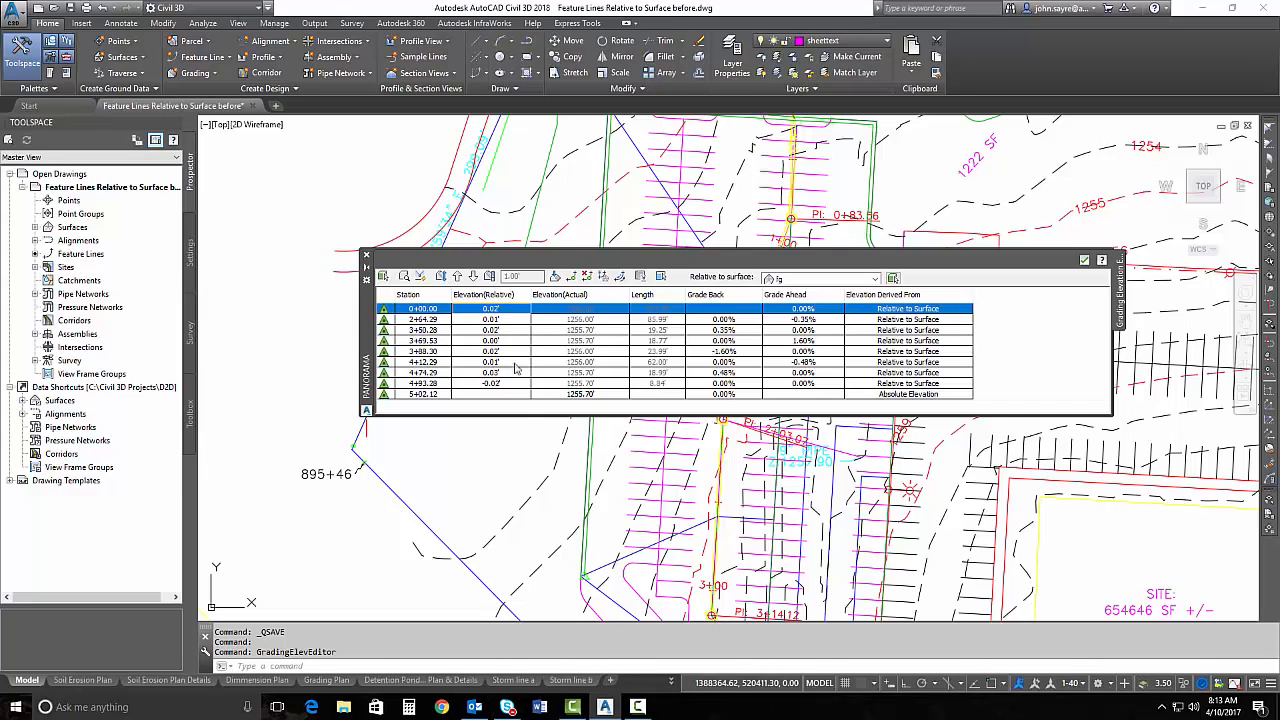
left_click(505, 385, "shift")
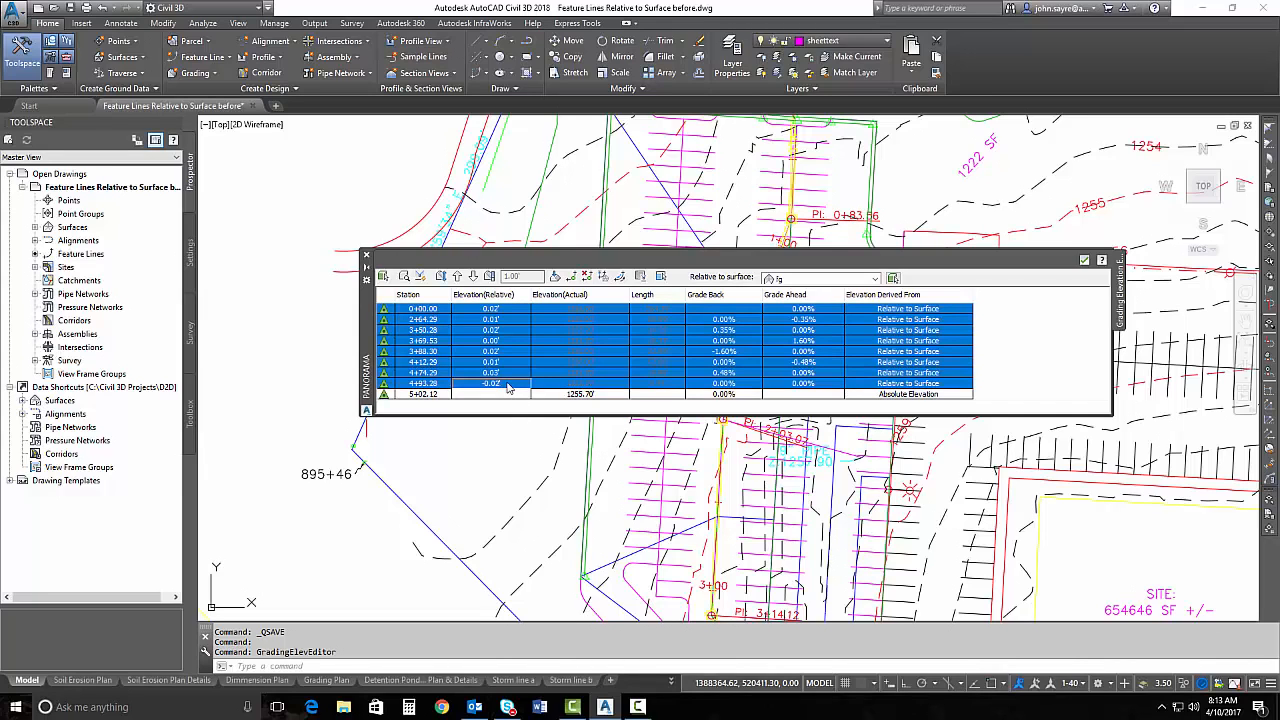
double_click(490, 384)
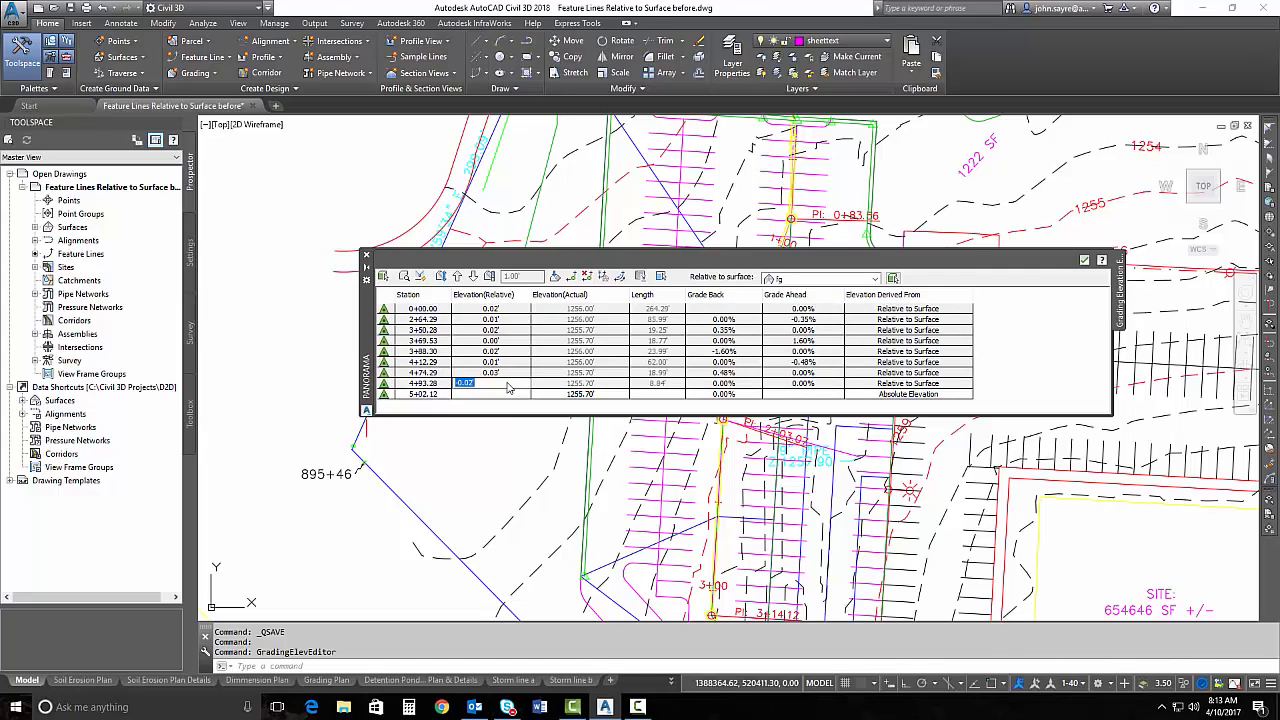
type("1")
key("Return")
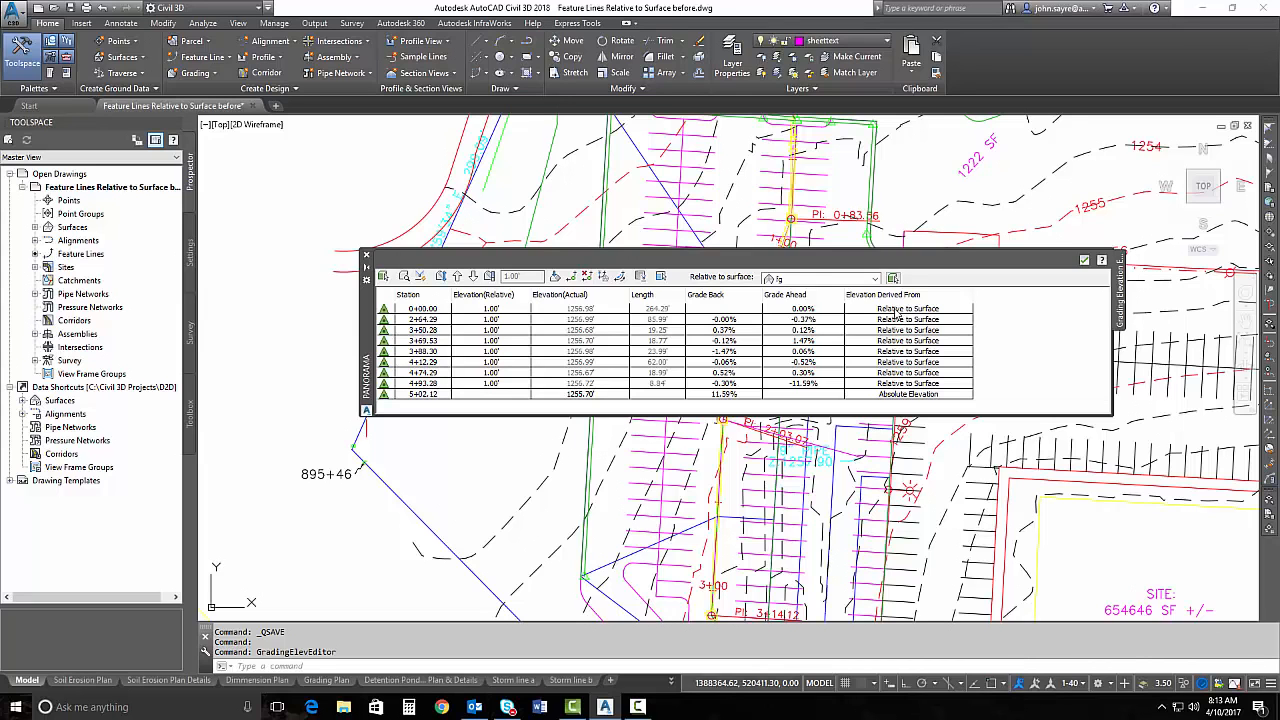
left_click(1085, 260)
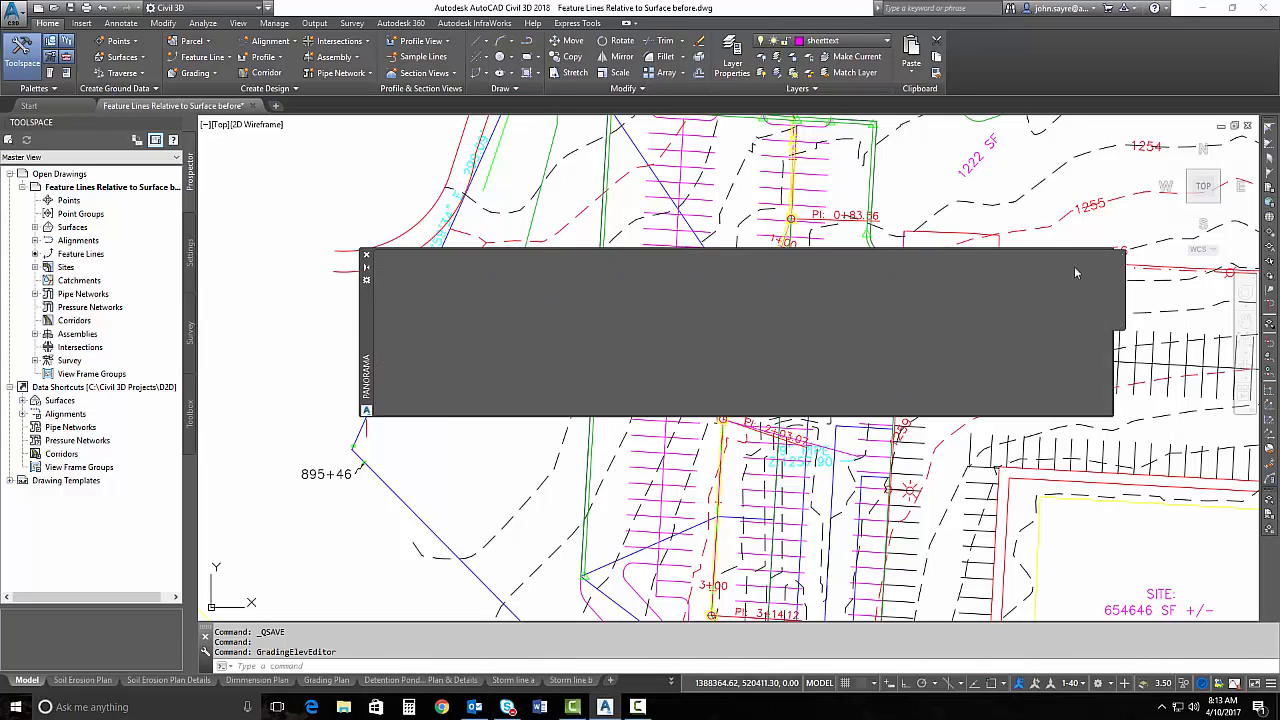
- Start a new corridor named retain with Feature line as its baseline type
scroll(658, 440, "down", 3)
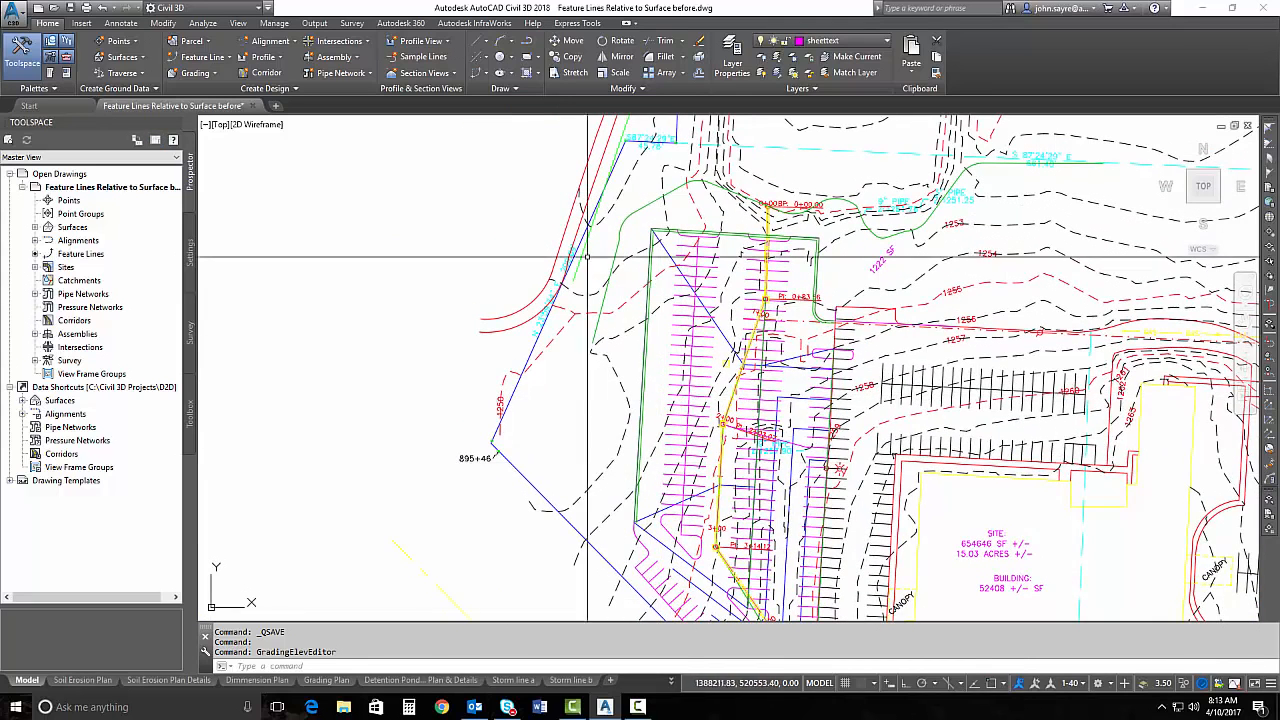
left_click(260, 73)
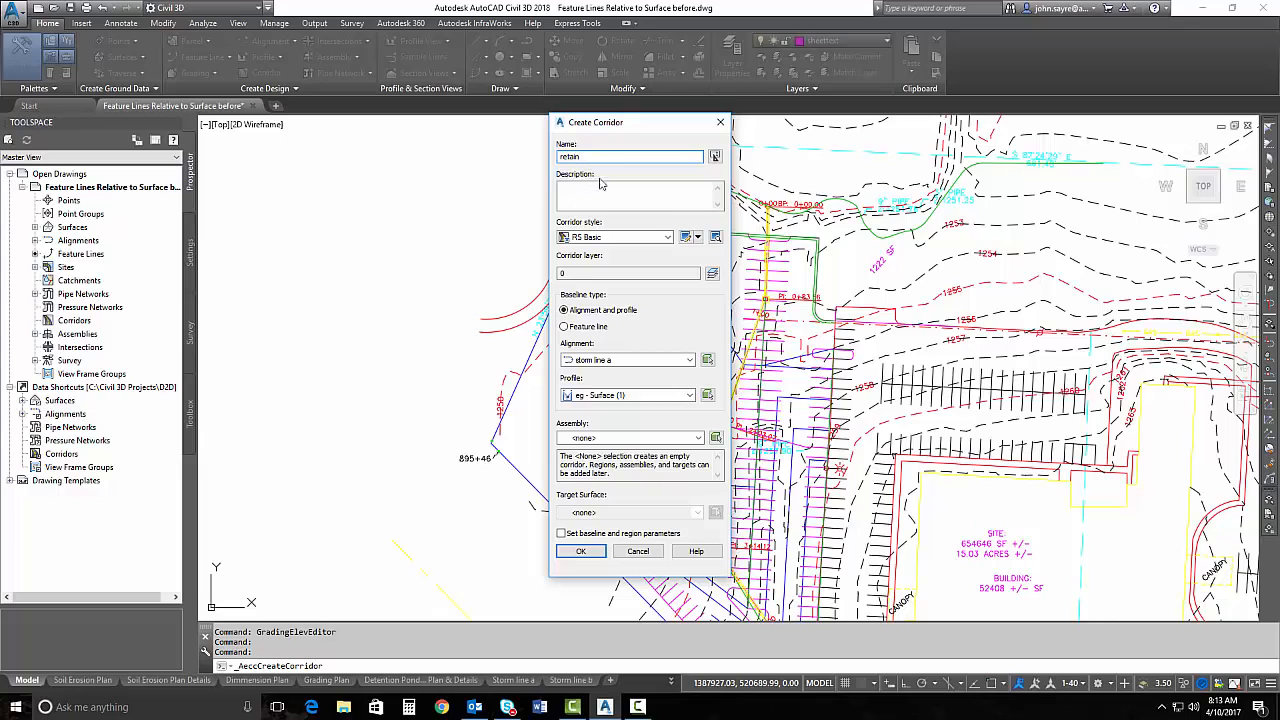
left_click(586, 327)
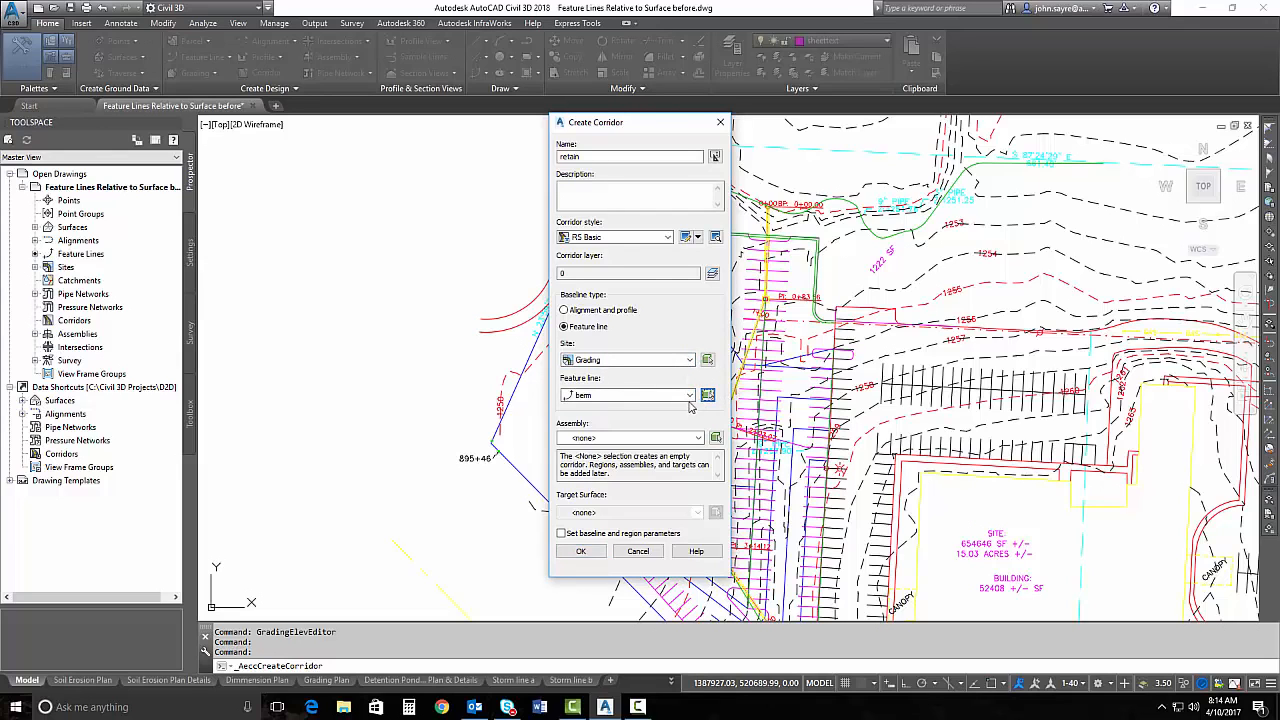
- Pick the feature line along the parking lot's west edge as the corridor baseline and name it retain
key("Return")
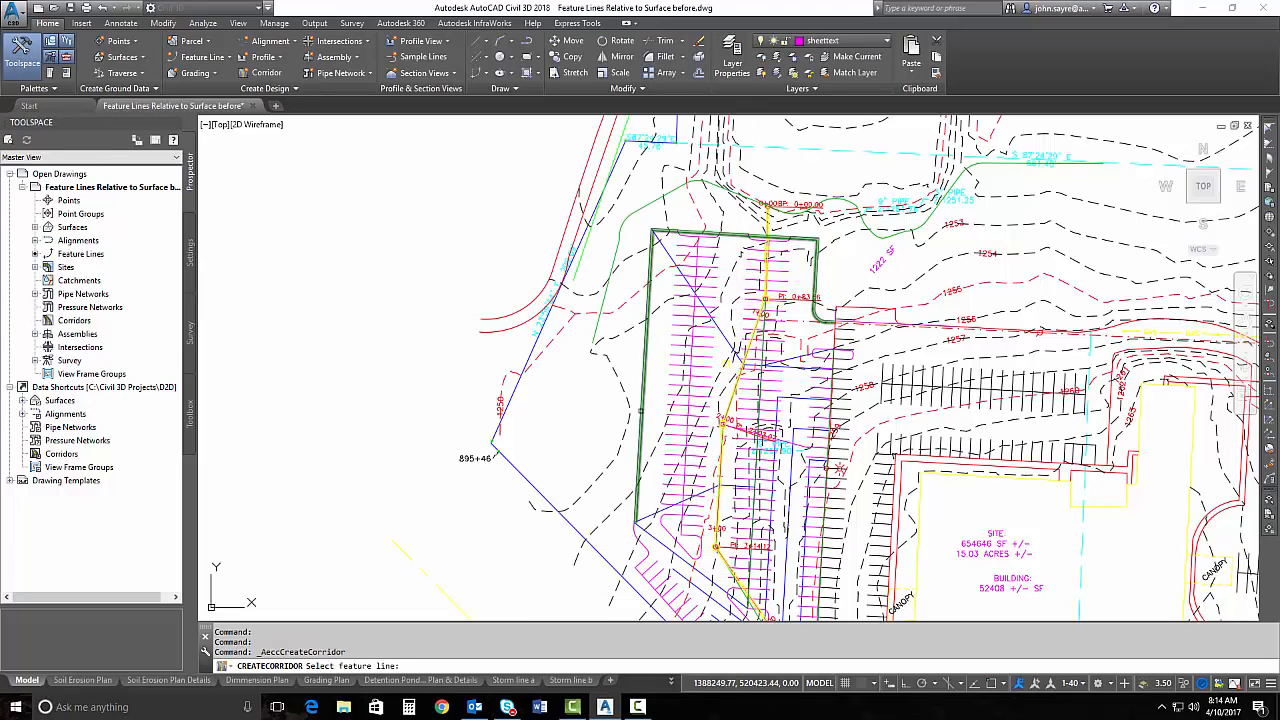
scroll(635, 409, "up", 4)
left_click(637, 409)
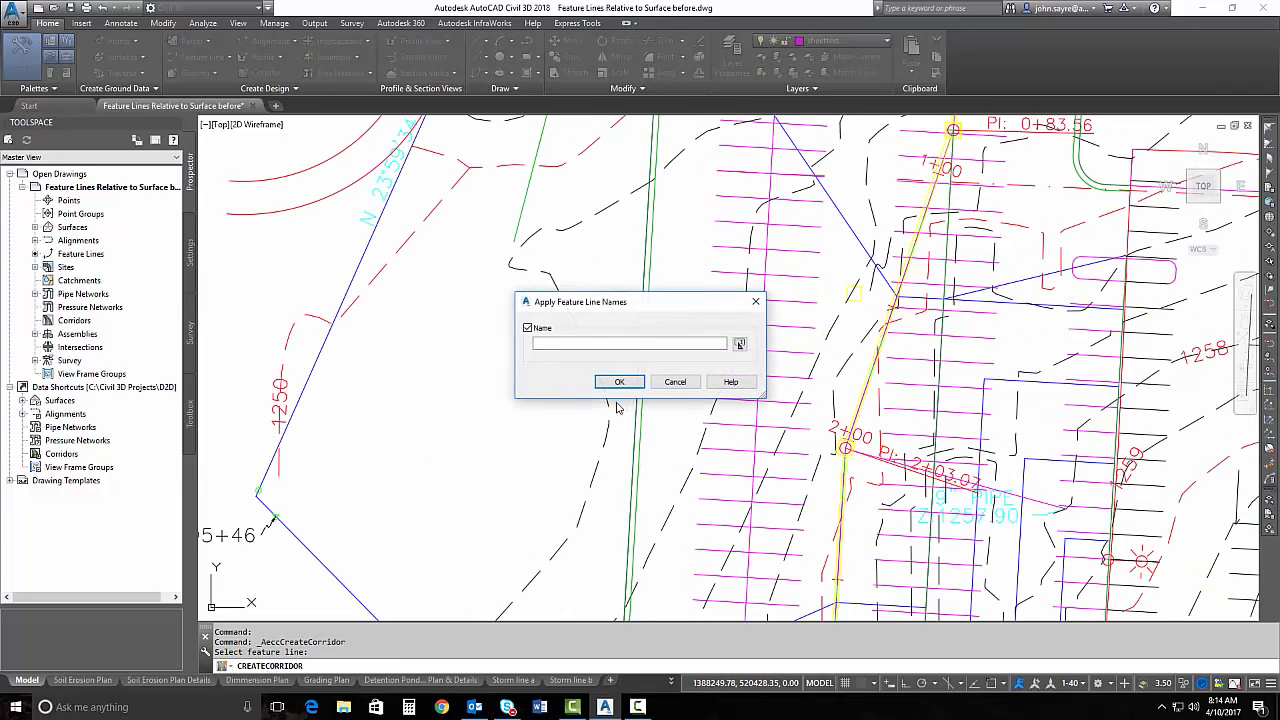
left_click(543, 343)
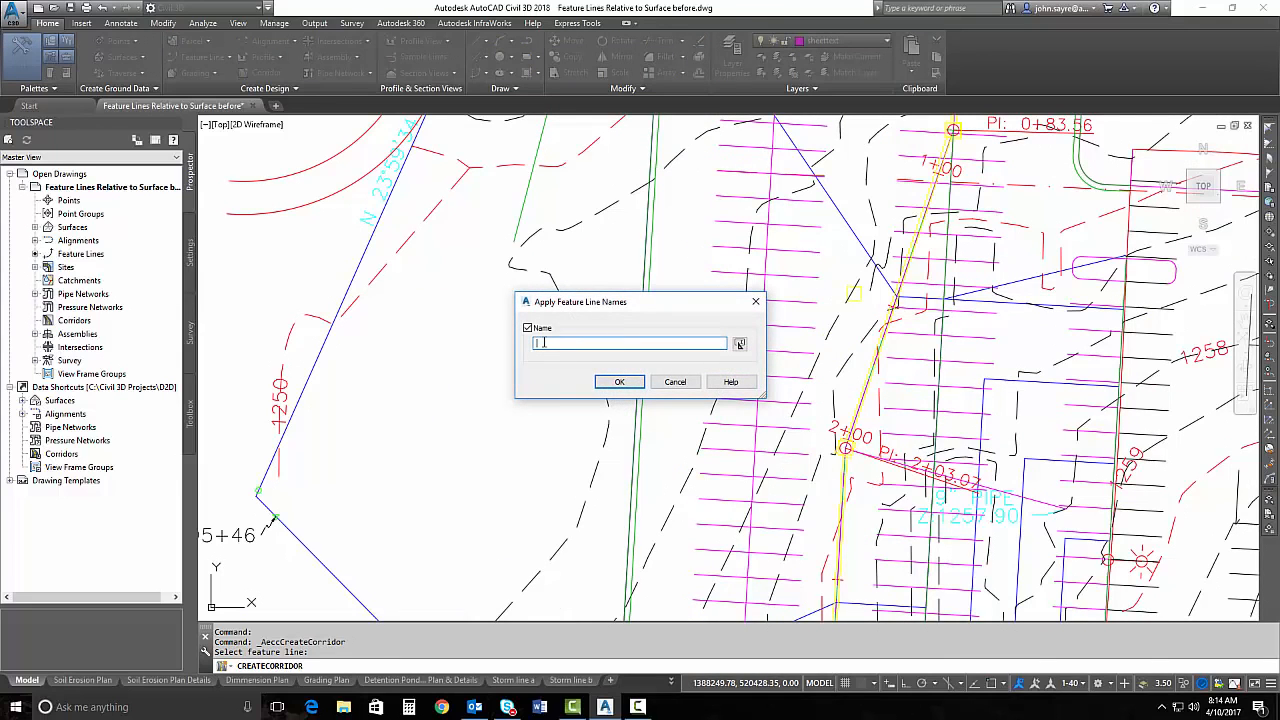
left_click(619, 381)
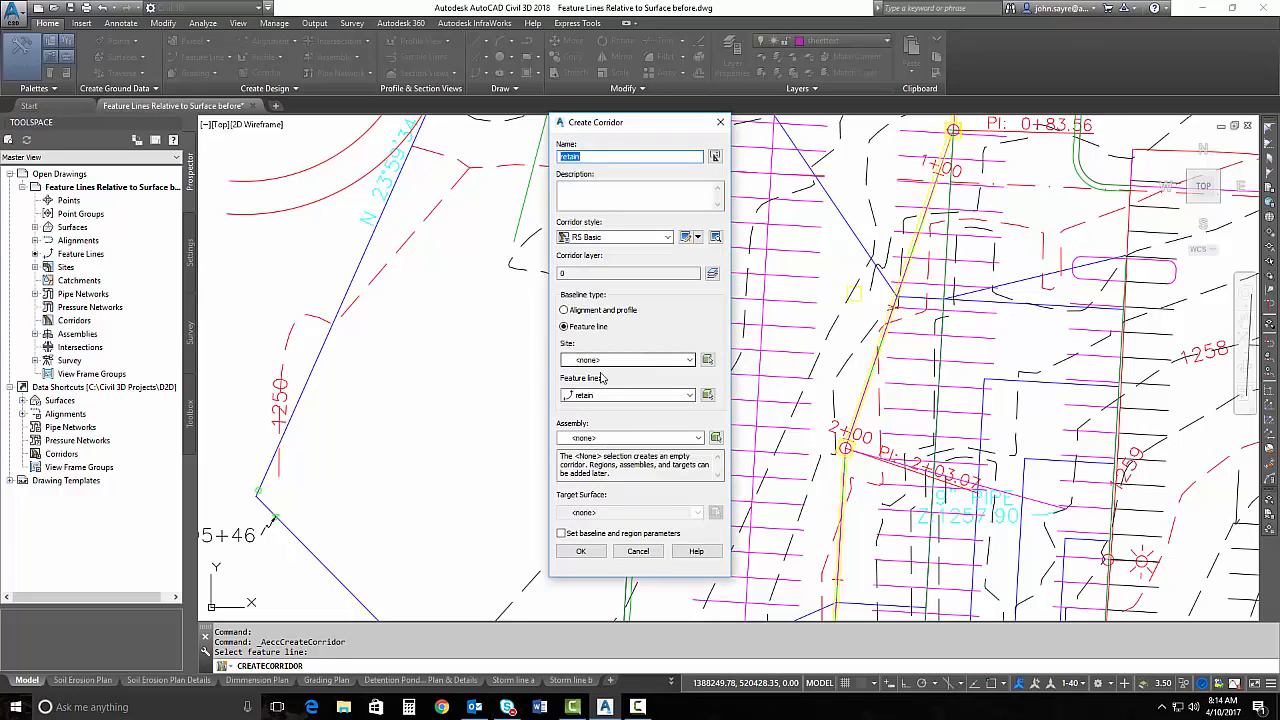
- Create the corridor with the retaining wall assembly and target surface fg, without setting baseline and region parameters
left_click(659, 438)
left_click(615, 471)
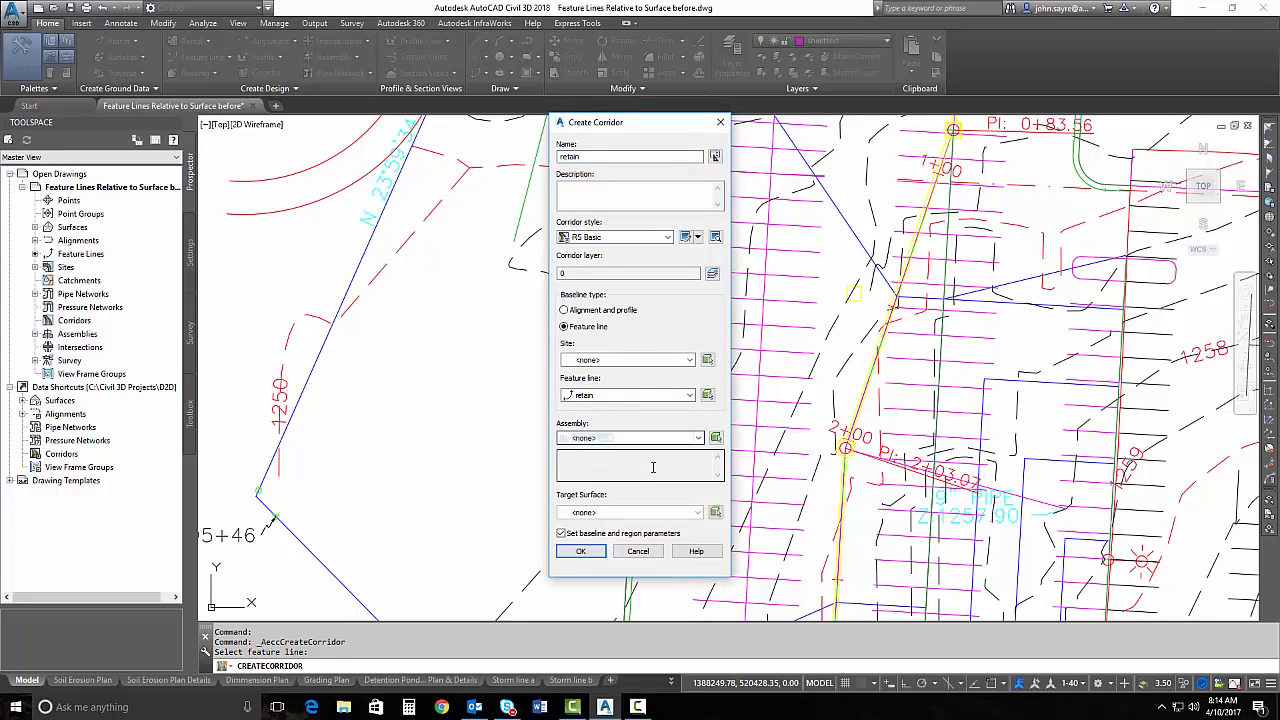
left_click(668, 514)
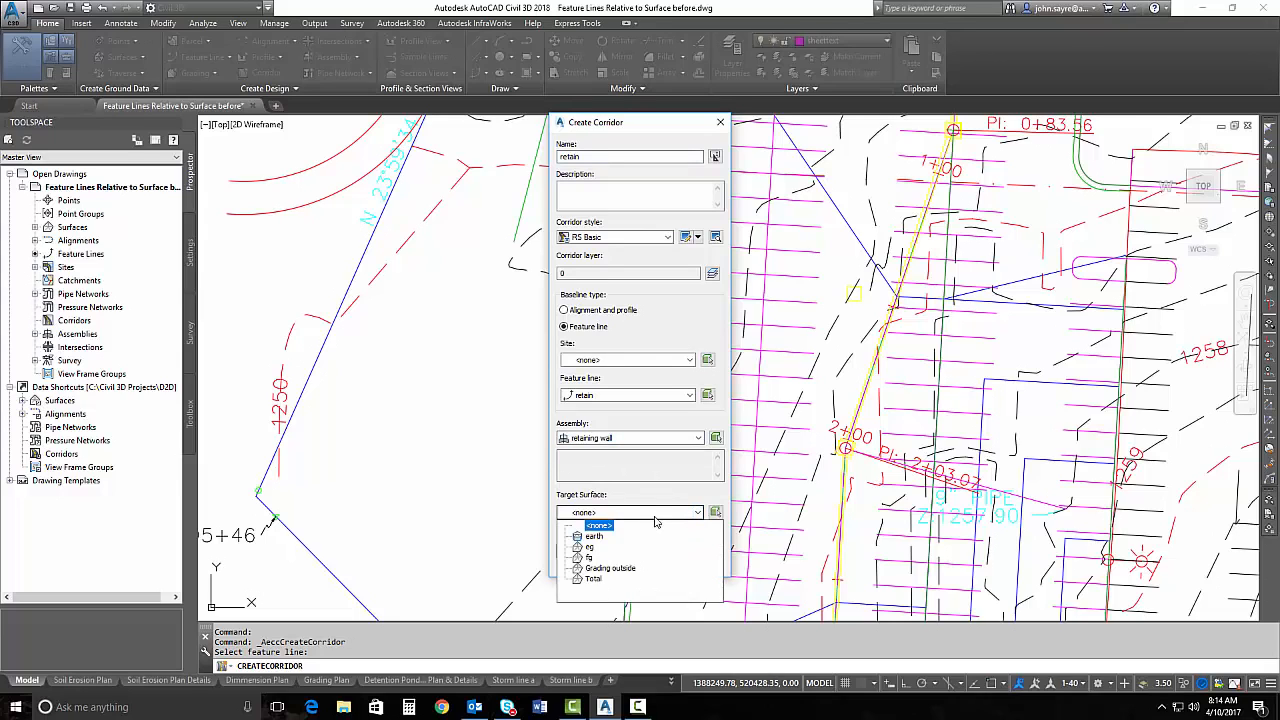
left_click(590, 558)
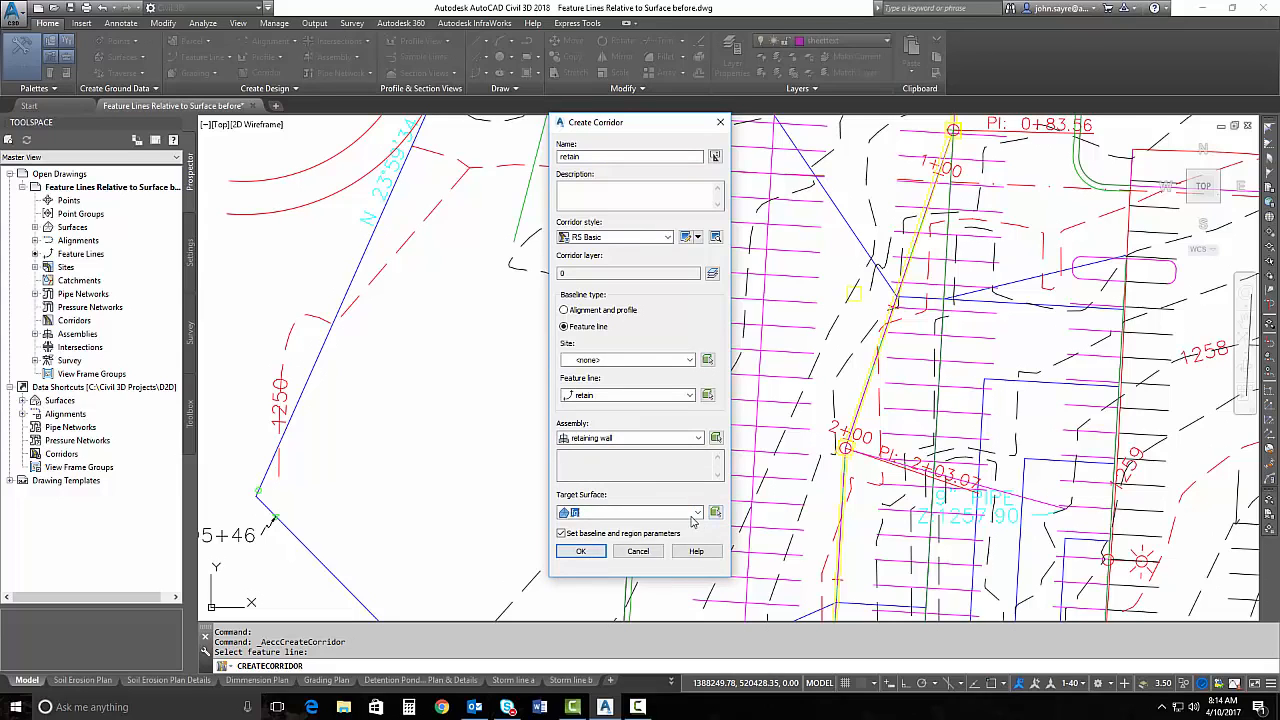
left_click(600, 512)
left_click(588, 555)
left_click(561, 534)
left_click(581, 553)
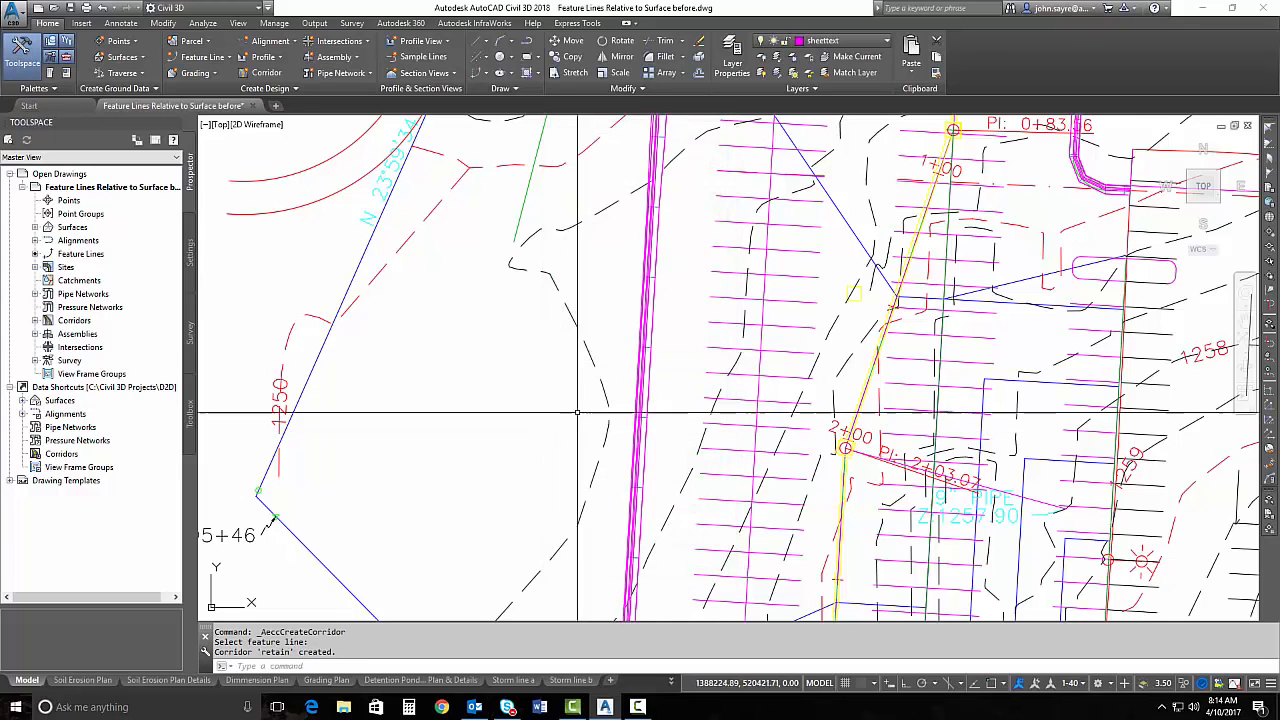
- Deselect the retain corridor and switch the drawing to the SW Isometric view
scroll(593, 388, "down", 4)
scroll(557, 436, "up", 2)
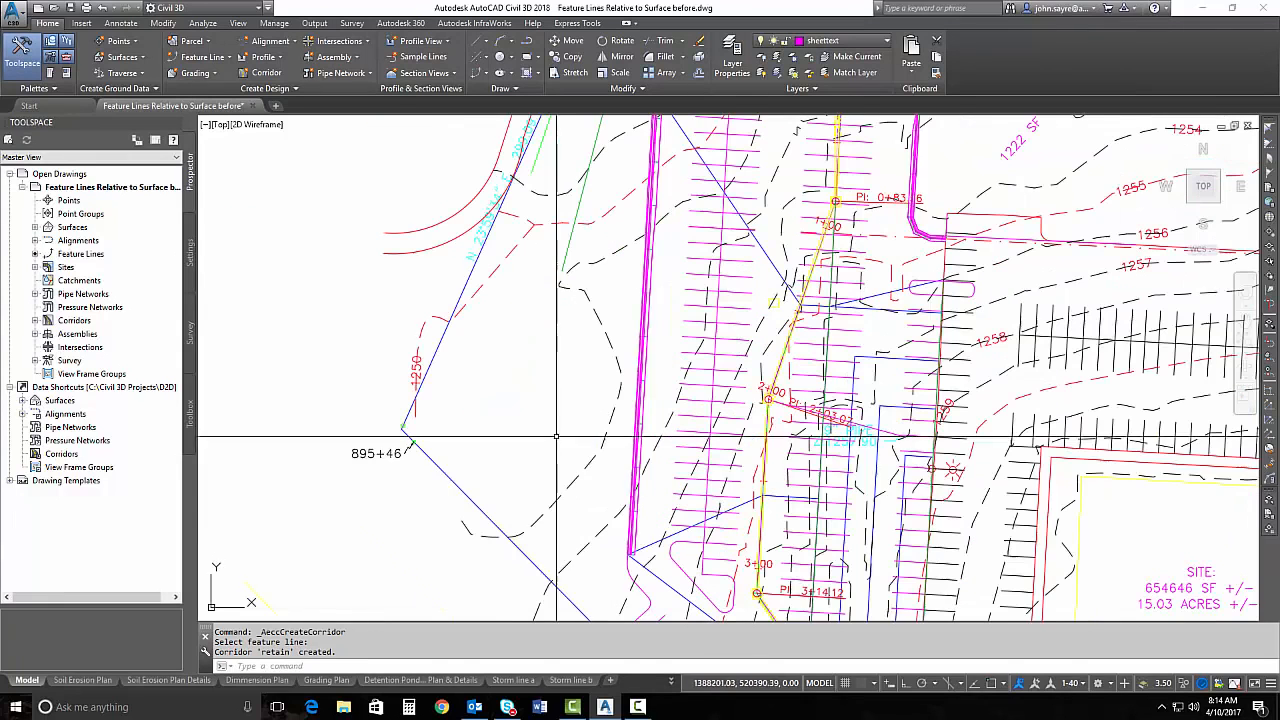
left_click(641, 463)
right_click(641, 463)
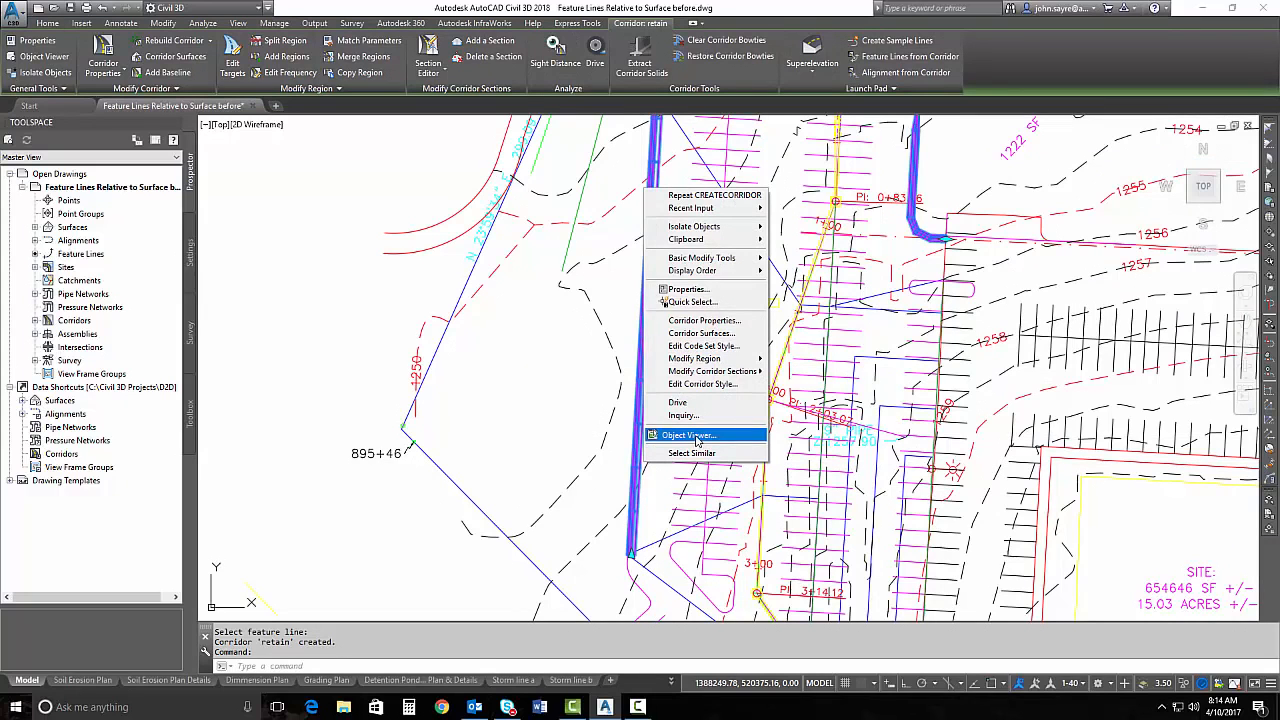
left_click(537, 360)
key("Escape")
key("Escape")
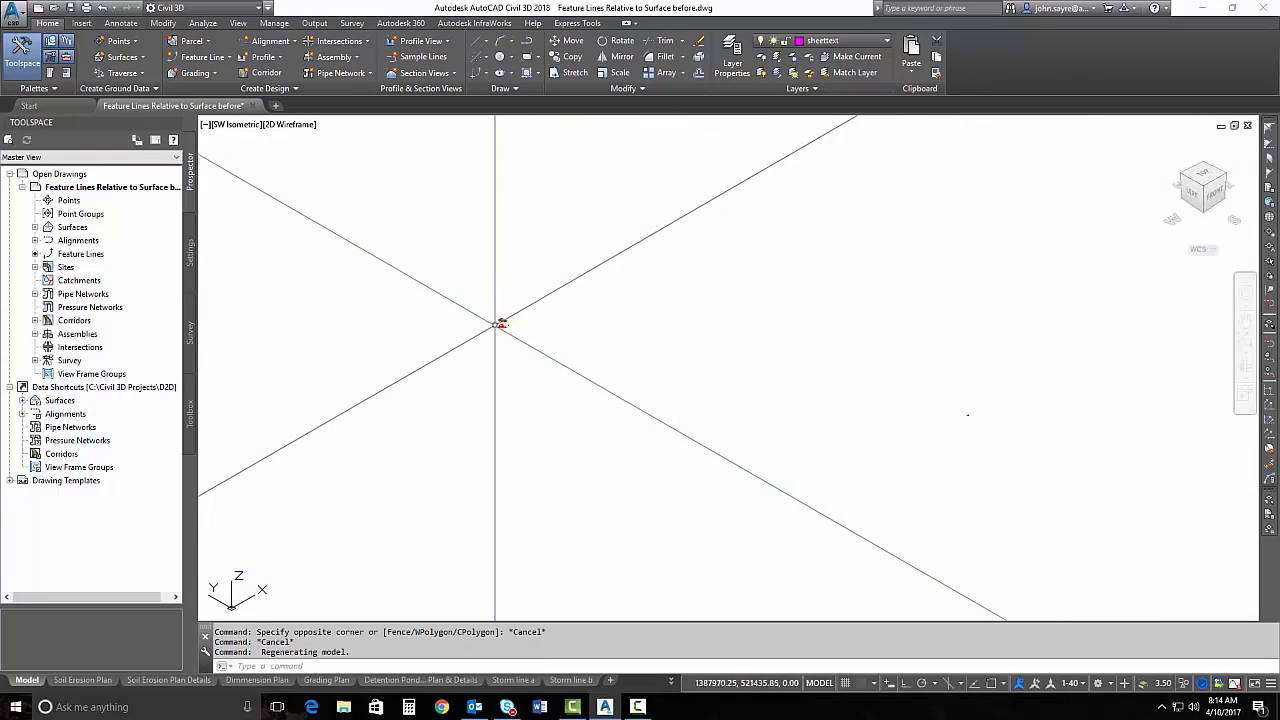
- Erase the yellow lines that drop far below the site surfaces
scroll(509, 311, "up", 3)
scroll(509, 311, "up", 10)
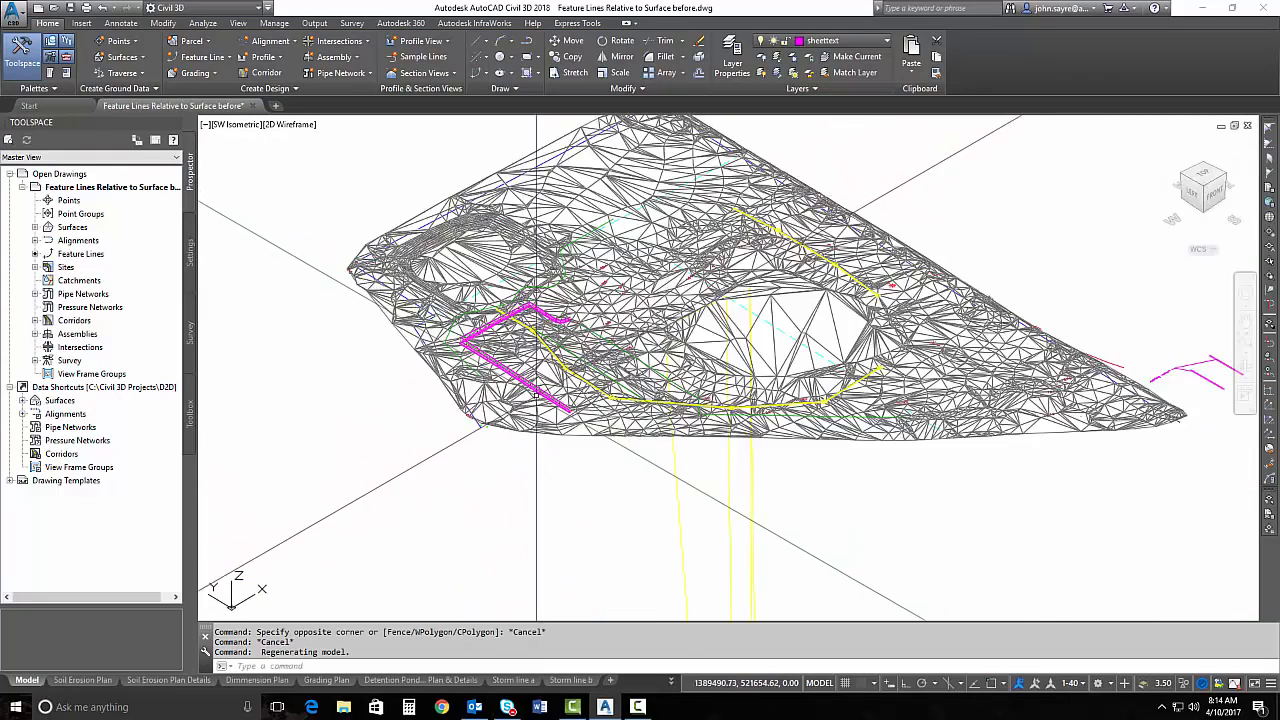
type("e")
key("Return")
left_click(915, 577)
left_click(681, 542)
key("Return")
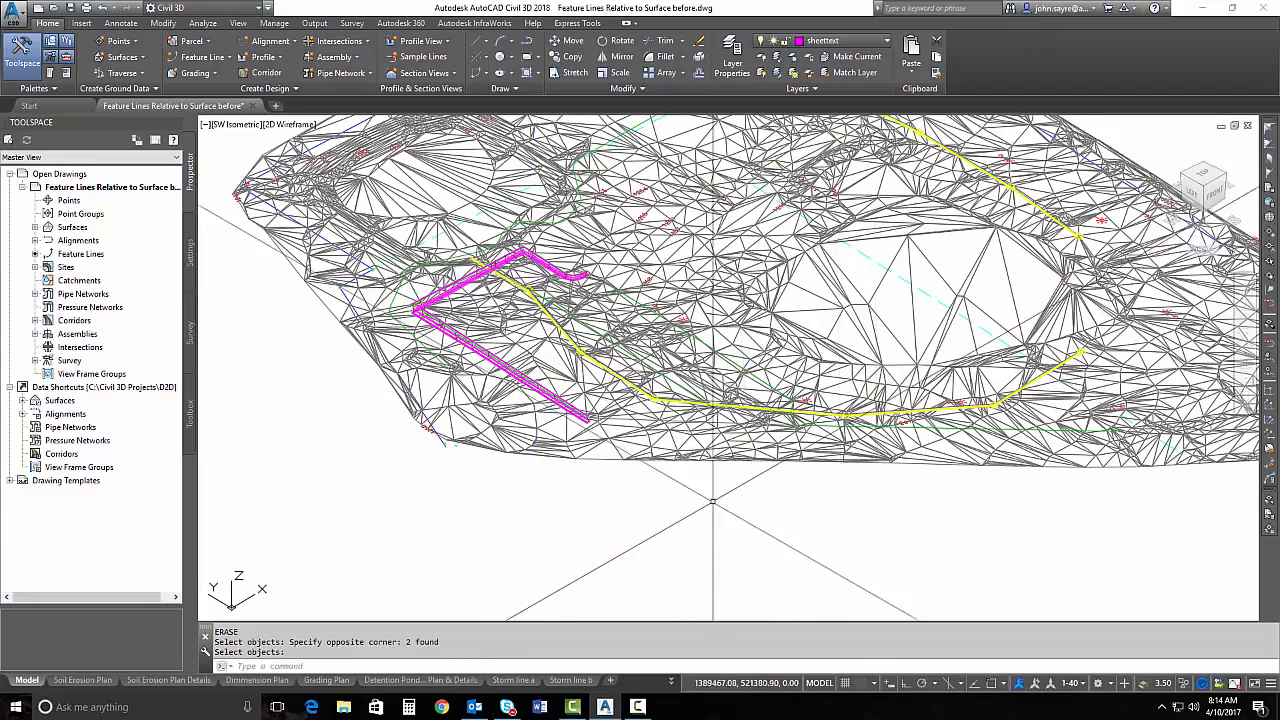
- Change the surface style of the eg surface to one that hides its triangulation
left_click(795, 369)
right_click(795, 369)
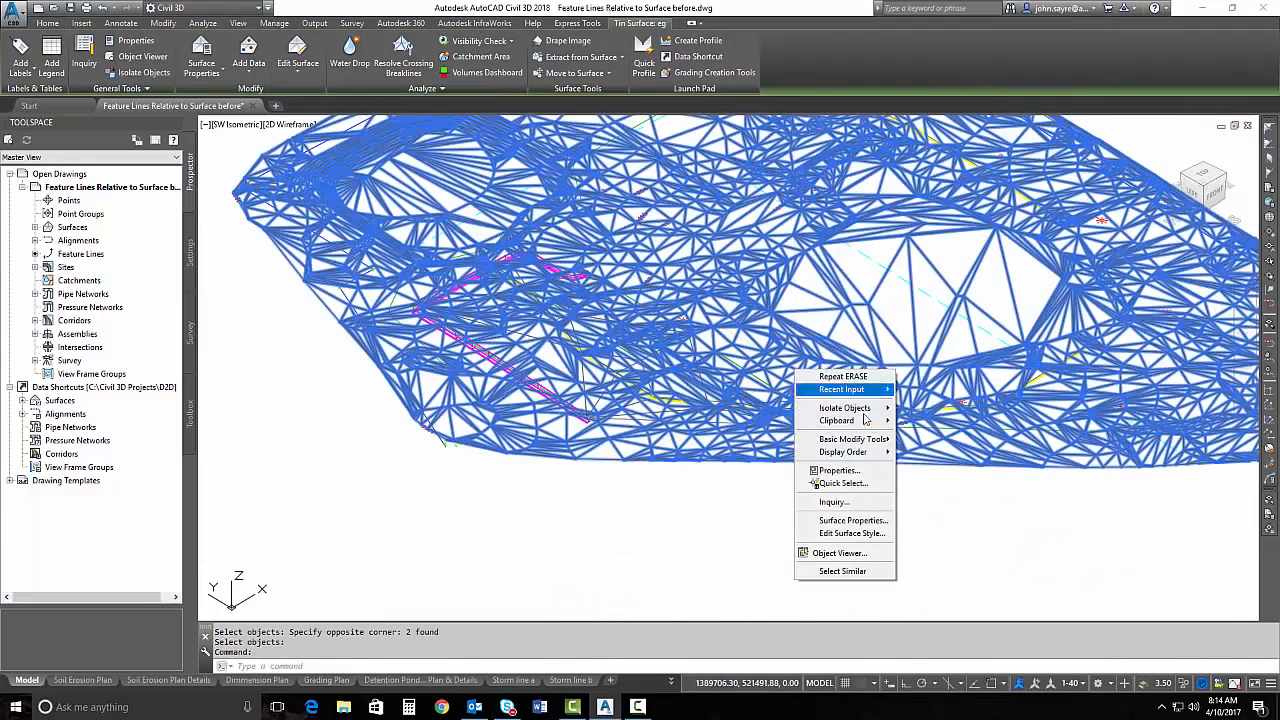
left_click(850, 520)
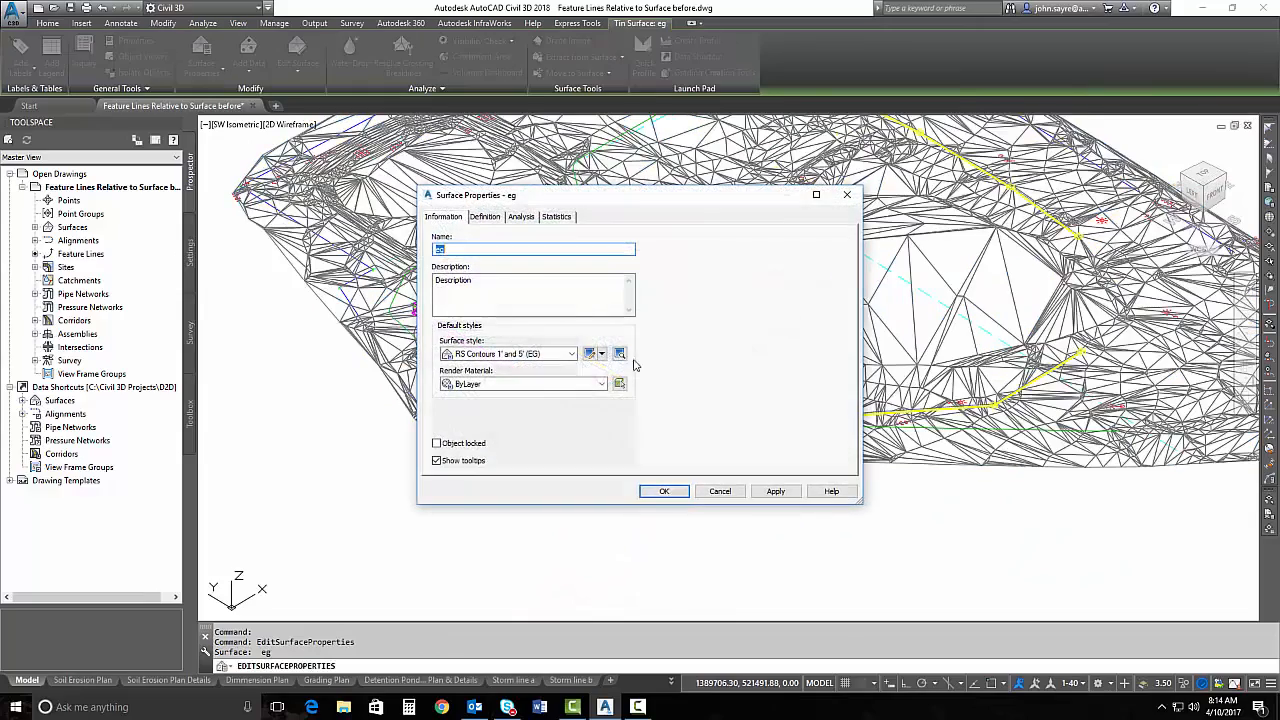
left_click(571, 353)
left_click(495, 436)
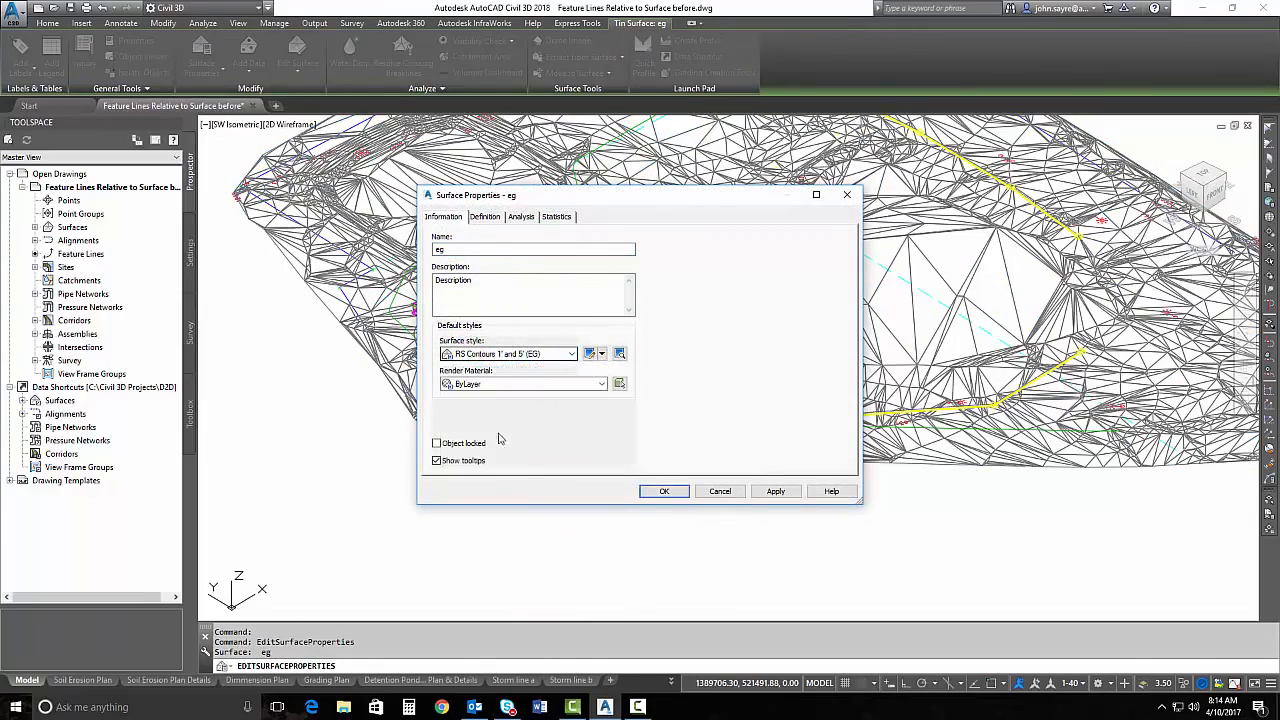
left_click(663, 491)
- Display the retaining wall corridor and the fg surface in the Realistic visual style
scroll(560, 472, "up", 5)
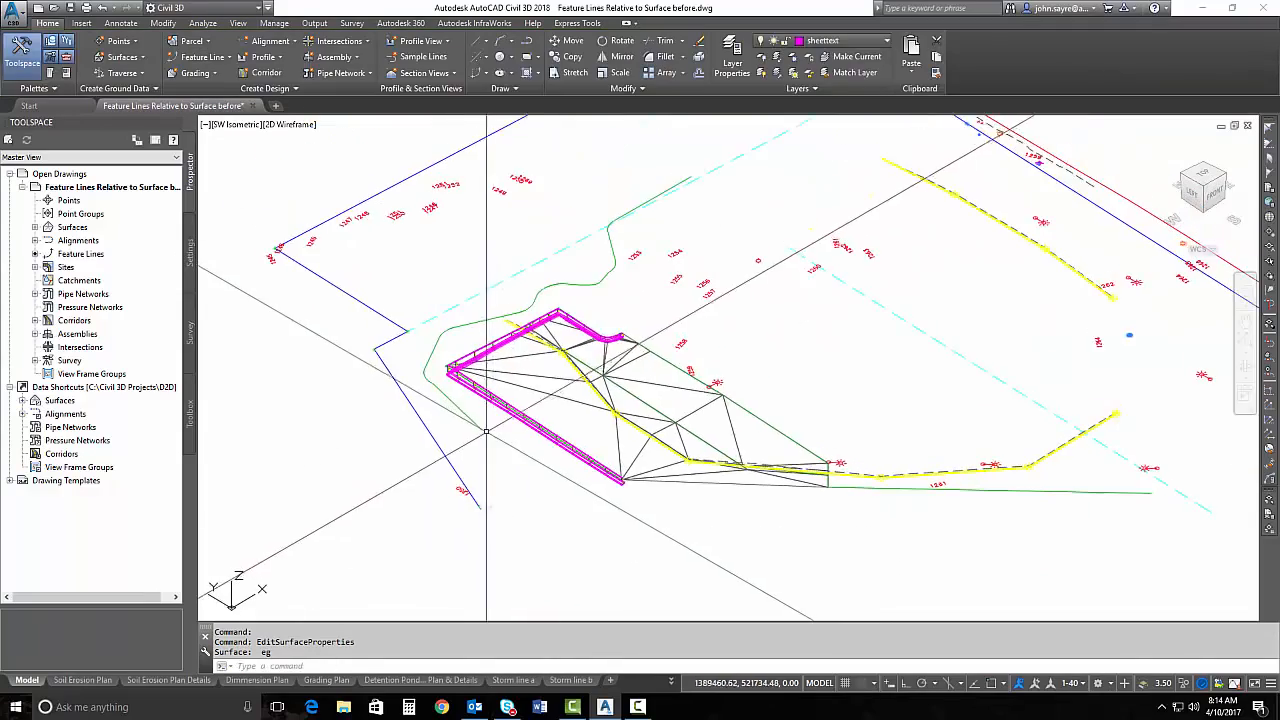
middle_click_drag(535, 470, 775, 300, "shift")
scroll(673, 399, "up", 2)
middle_click_drag(666, 390, 618, 438)
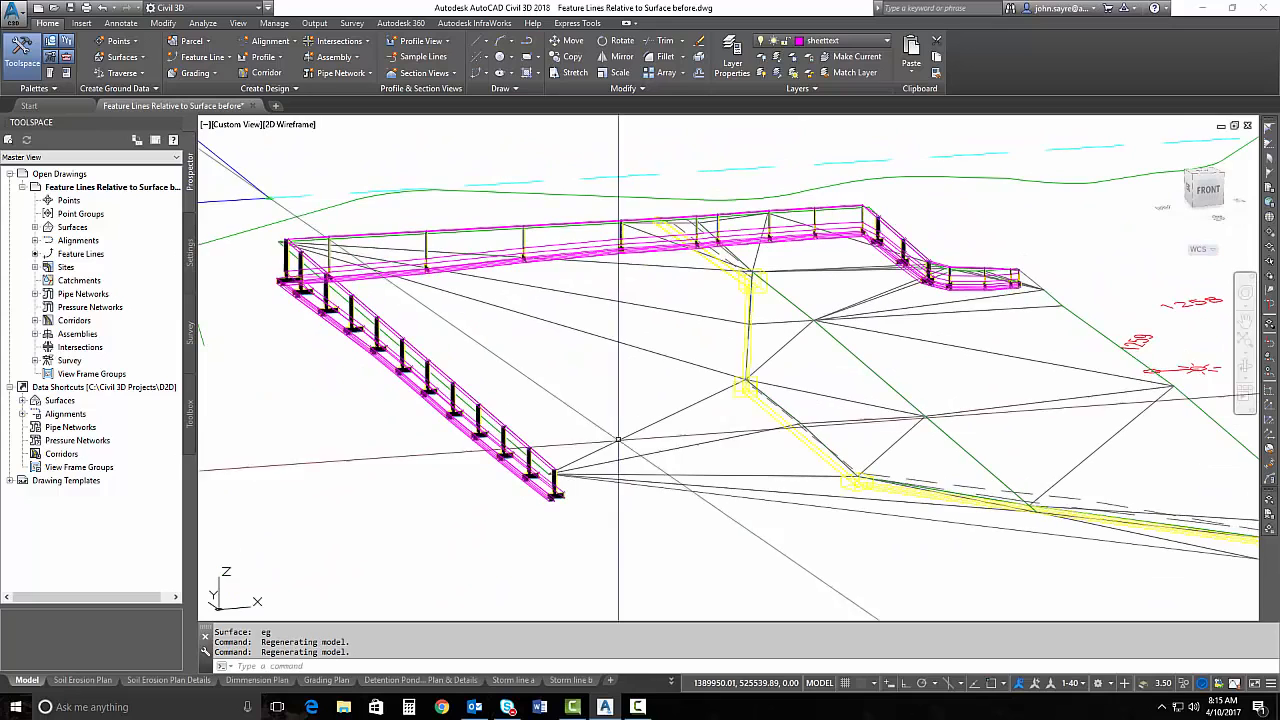
left_click(292, 125)
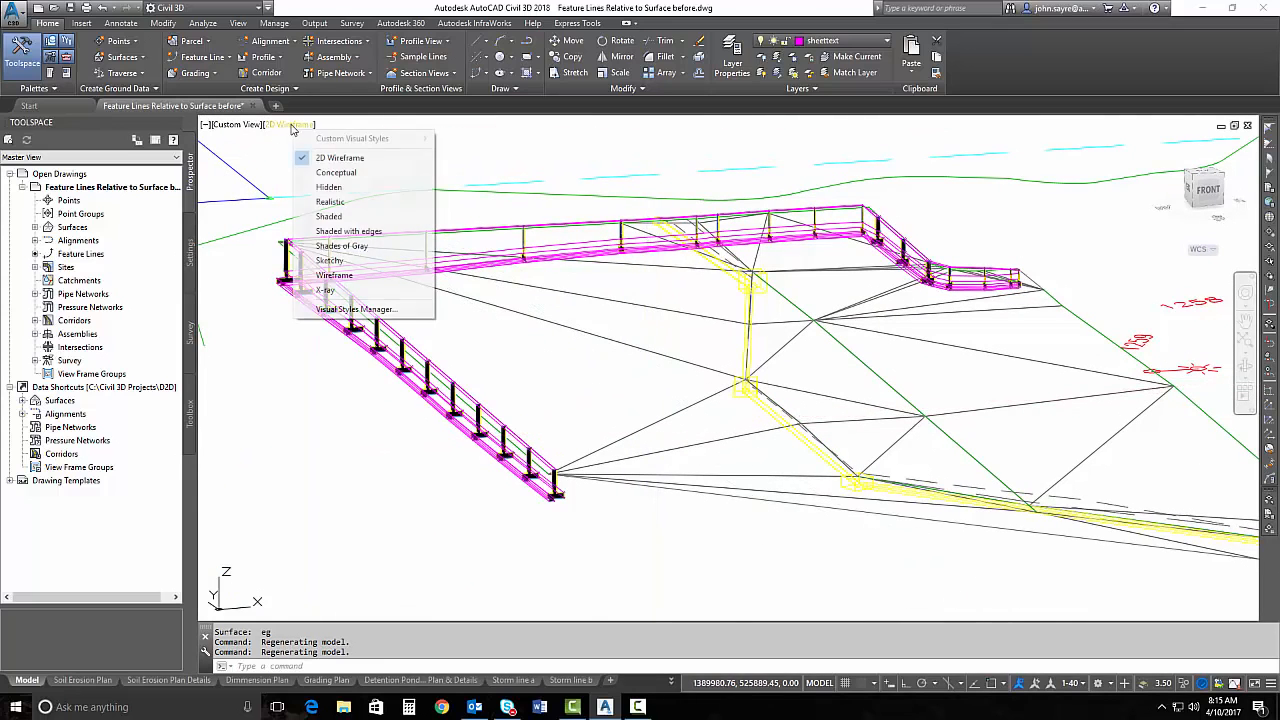
left_click(335, 202)
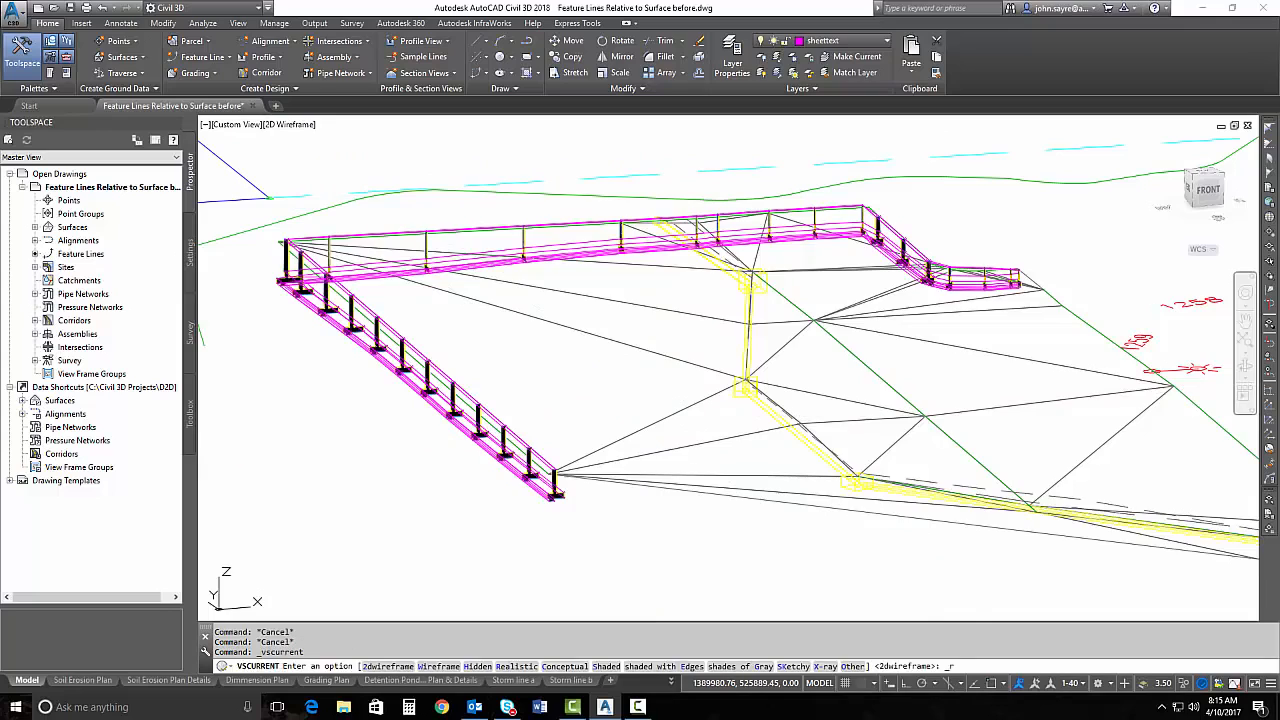
- Examine from several low angles how the top of the retaining wall sits against the edge of the fg surface
scroll(560, 480, "up", 3)
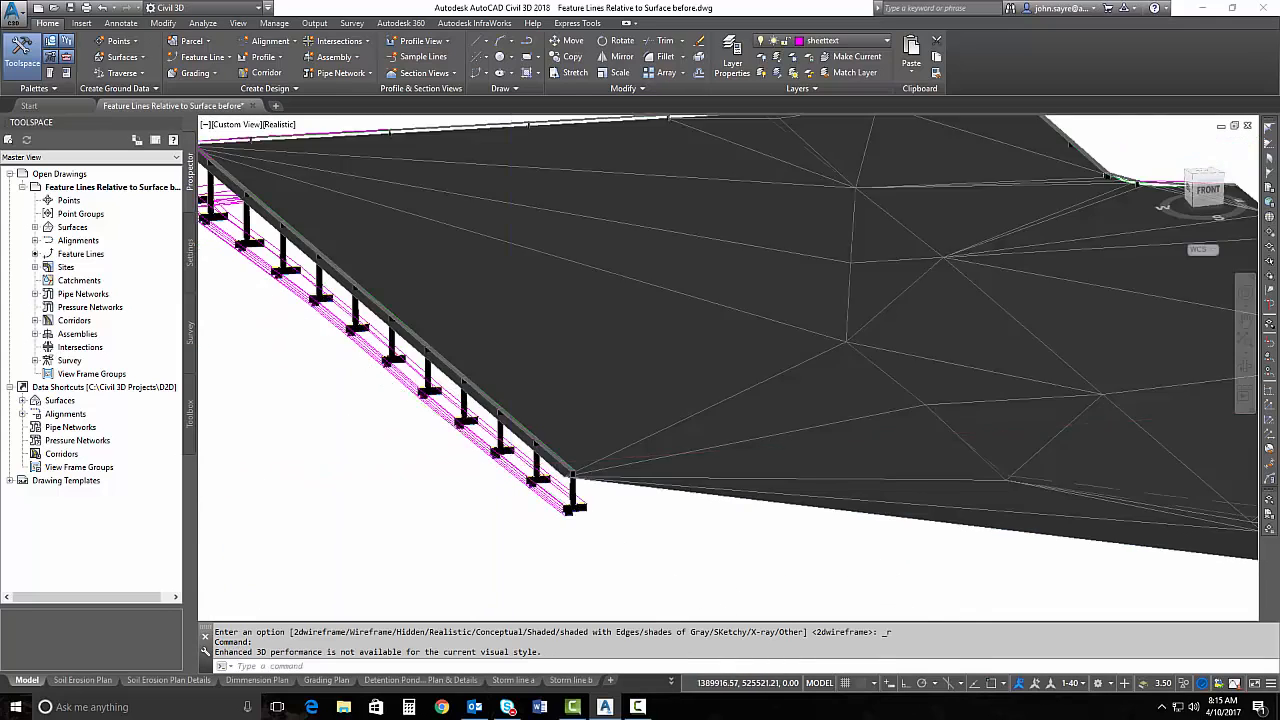
scroll(567, 485, "down", 5)
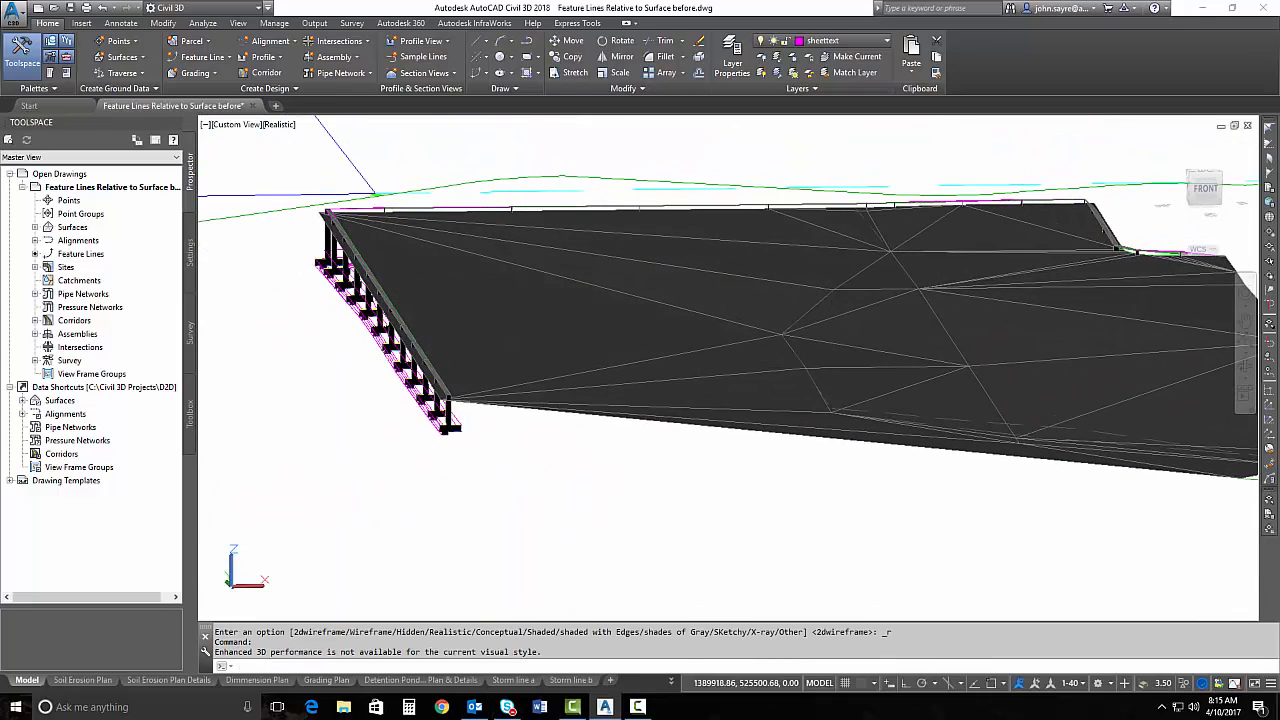
middle_click_drag(437, 334, 455, 327, "shift")
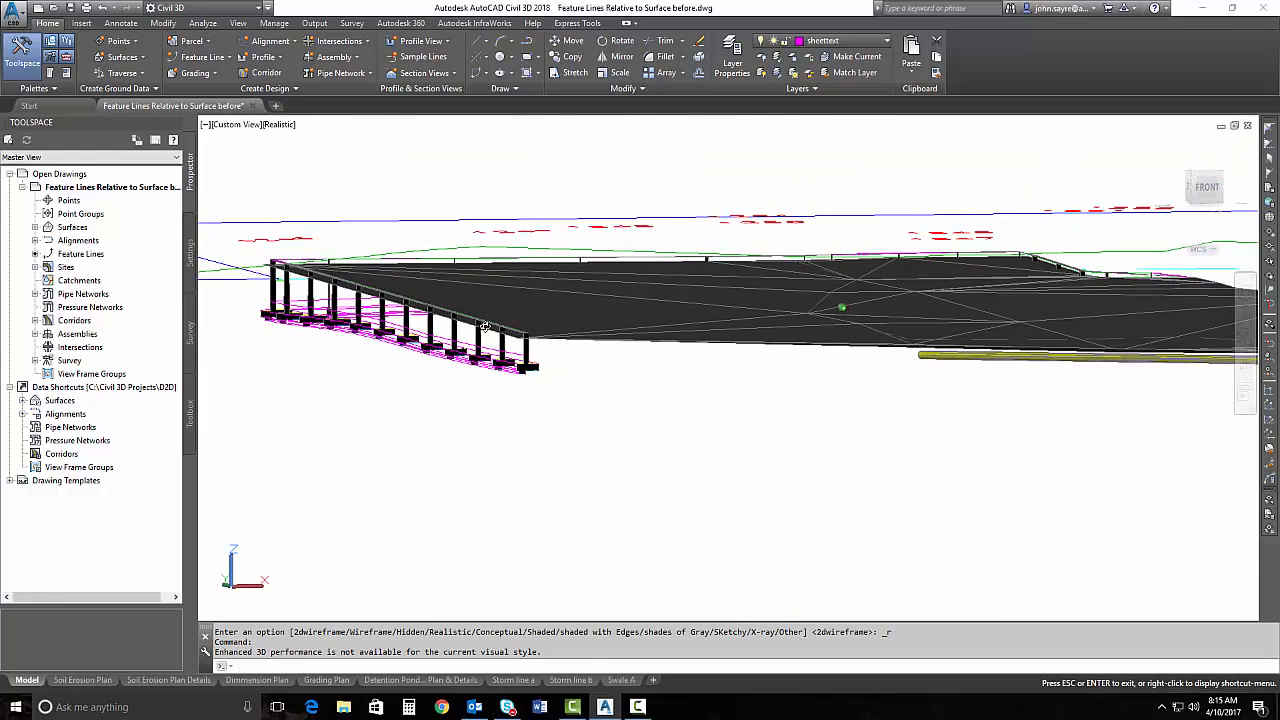
key("Escape")
scroll(519, 343, "up", 5)
scroll(519, 343, "down", 5)
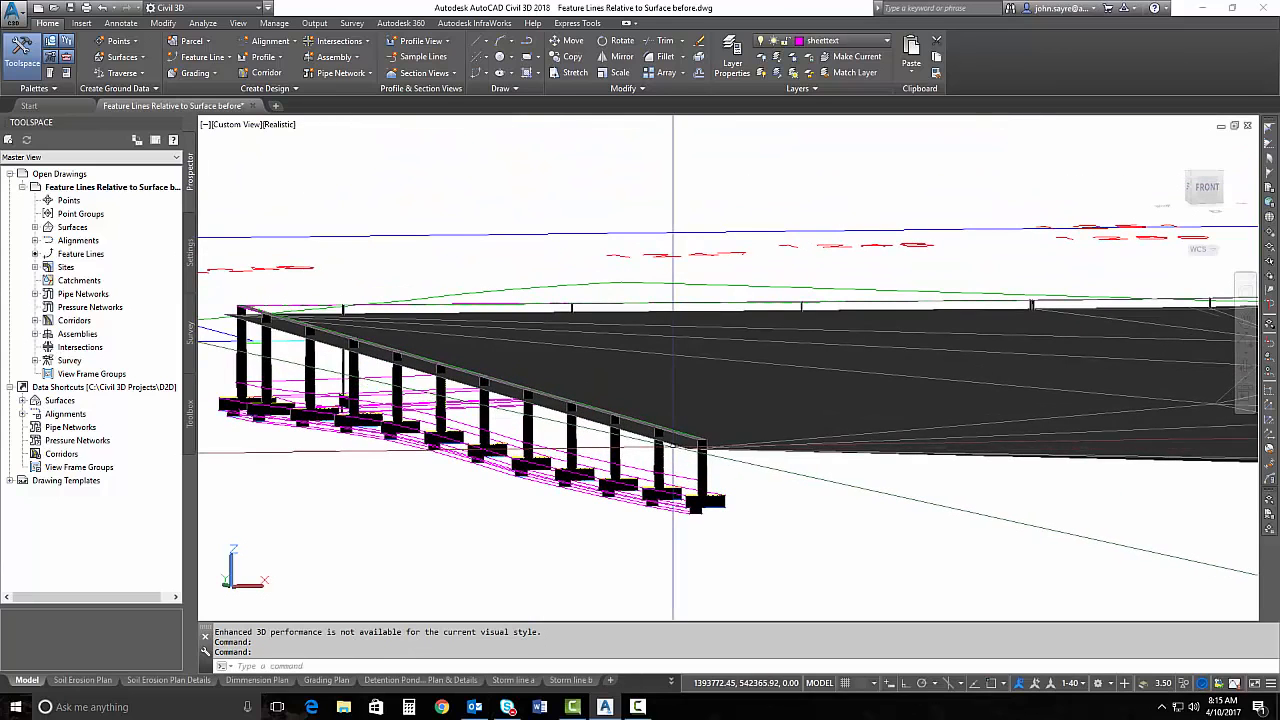
middle_click_drag(675, 455, 692, 467, "shift")
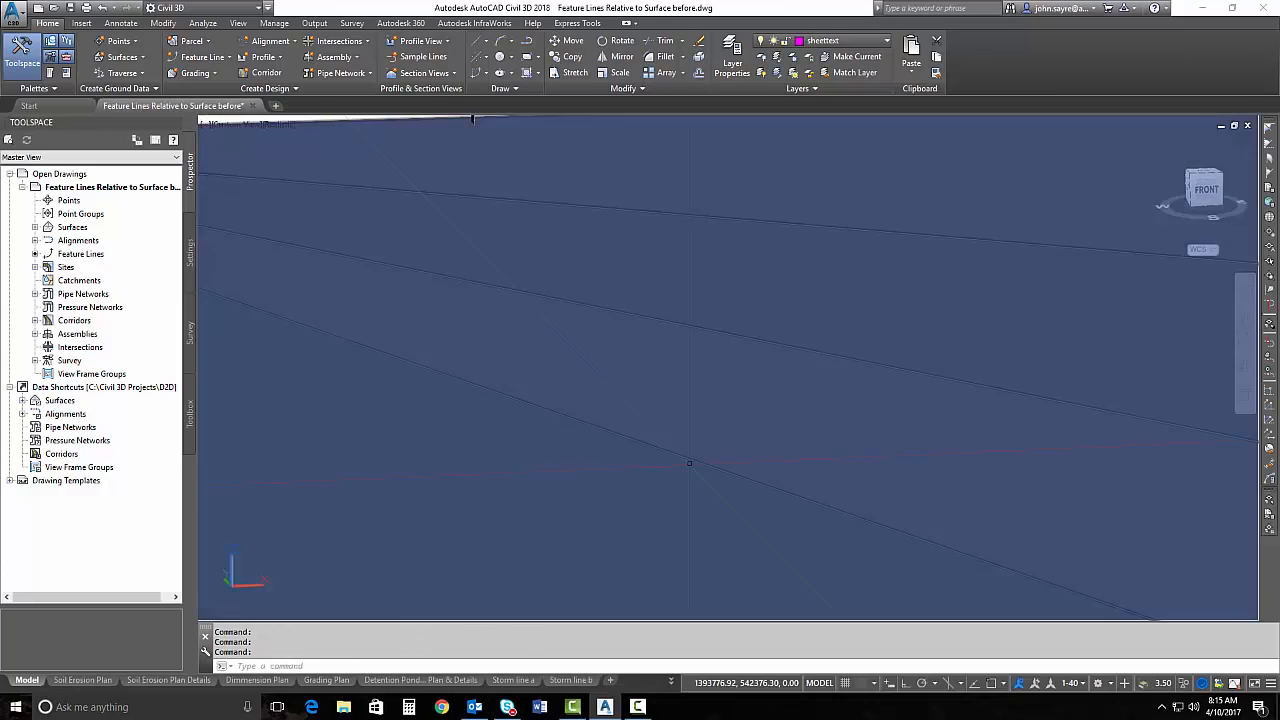
scroll(692, 466, "down", 5)
middle_click_drag(546, 575, 597, 346)
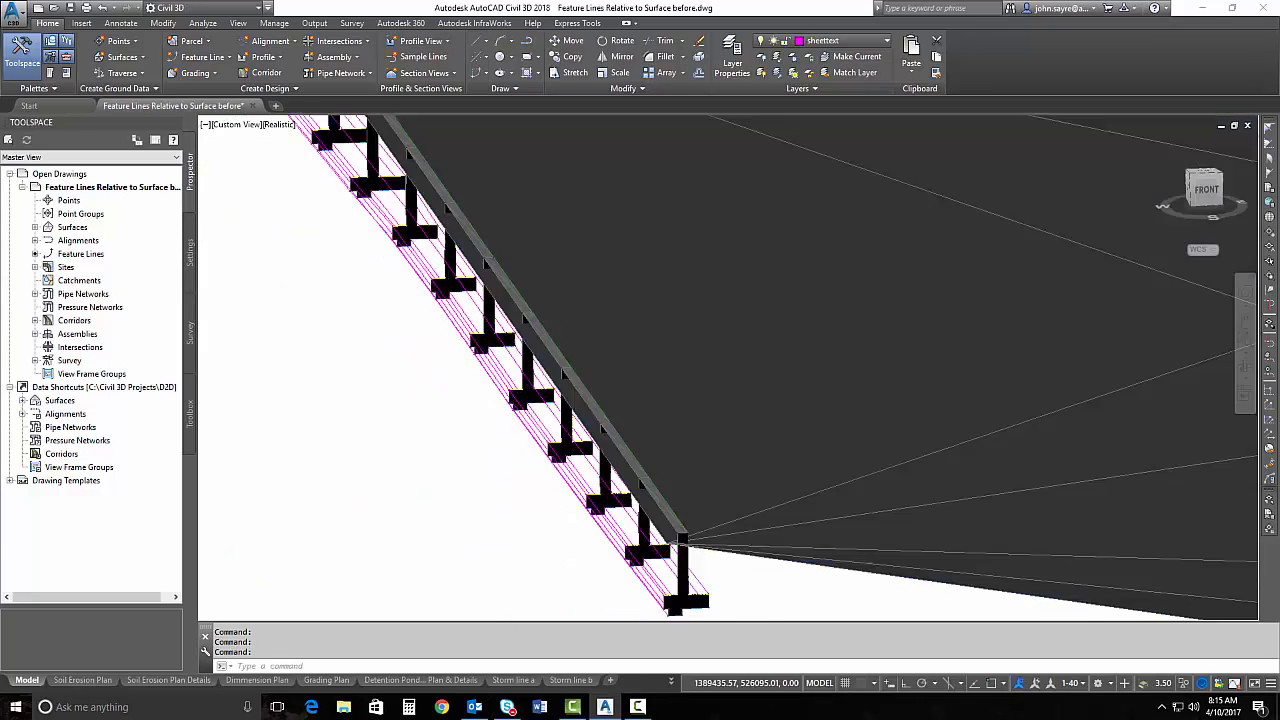
- Send the retain corridor to the back of the display order
scroll(653, 468, "up", 3)
left_click(653, 468)
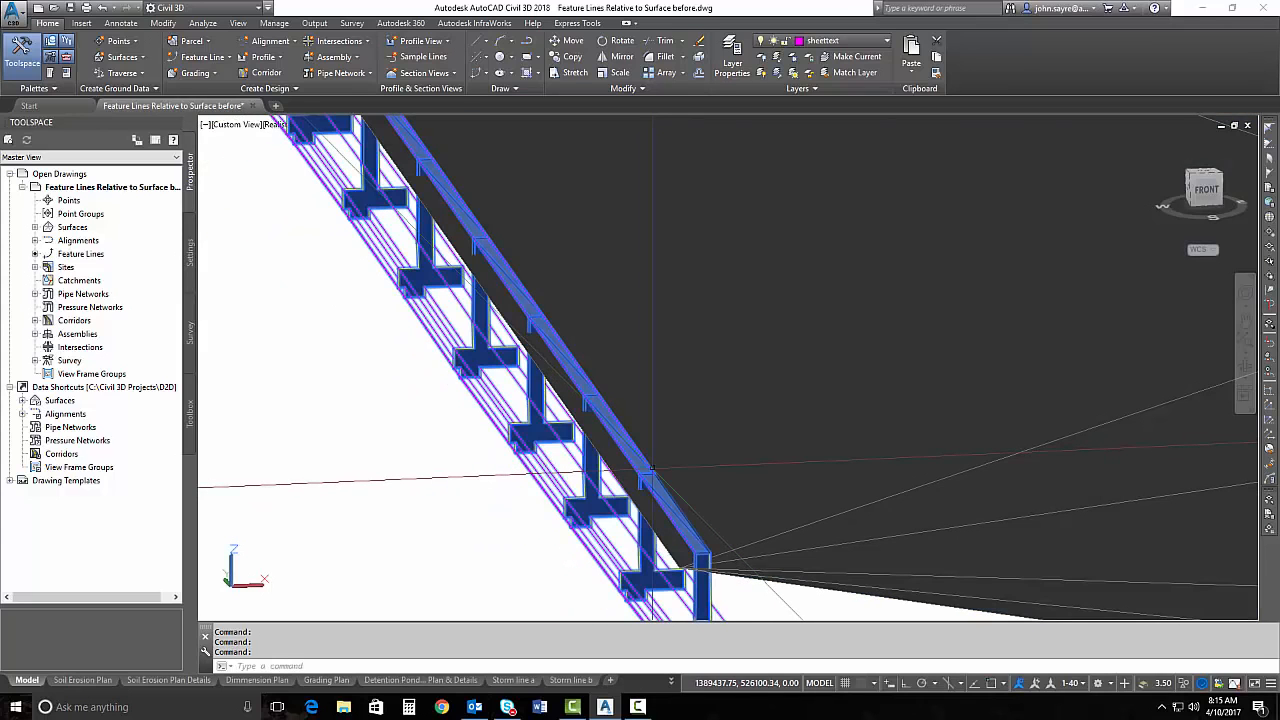
right_click(653, 468)
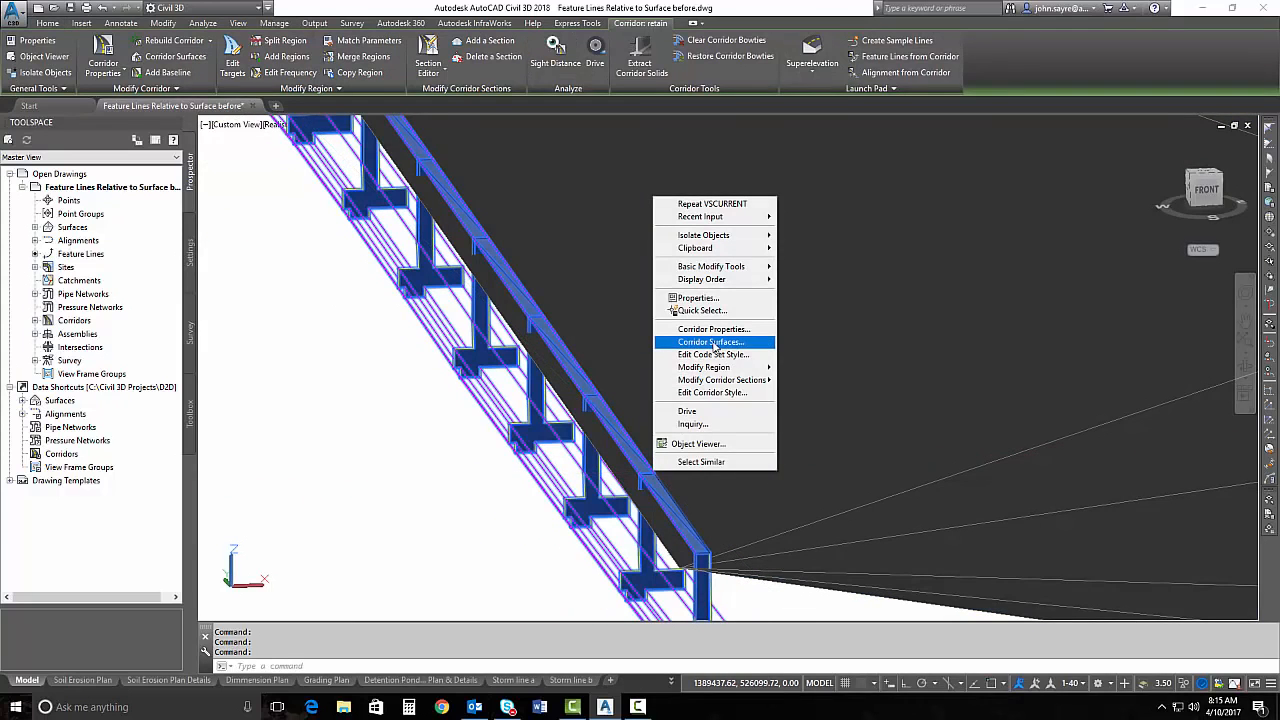
mouse_move(735, 279)
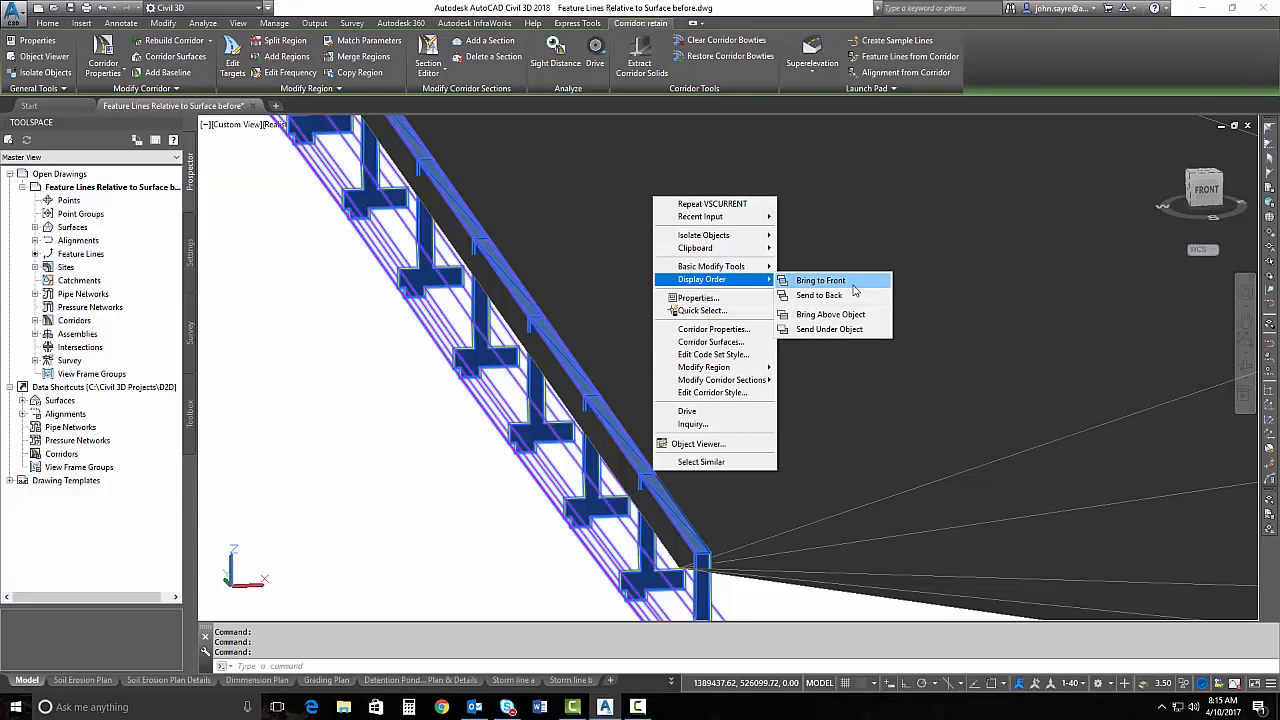
left_click(820, 295)
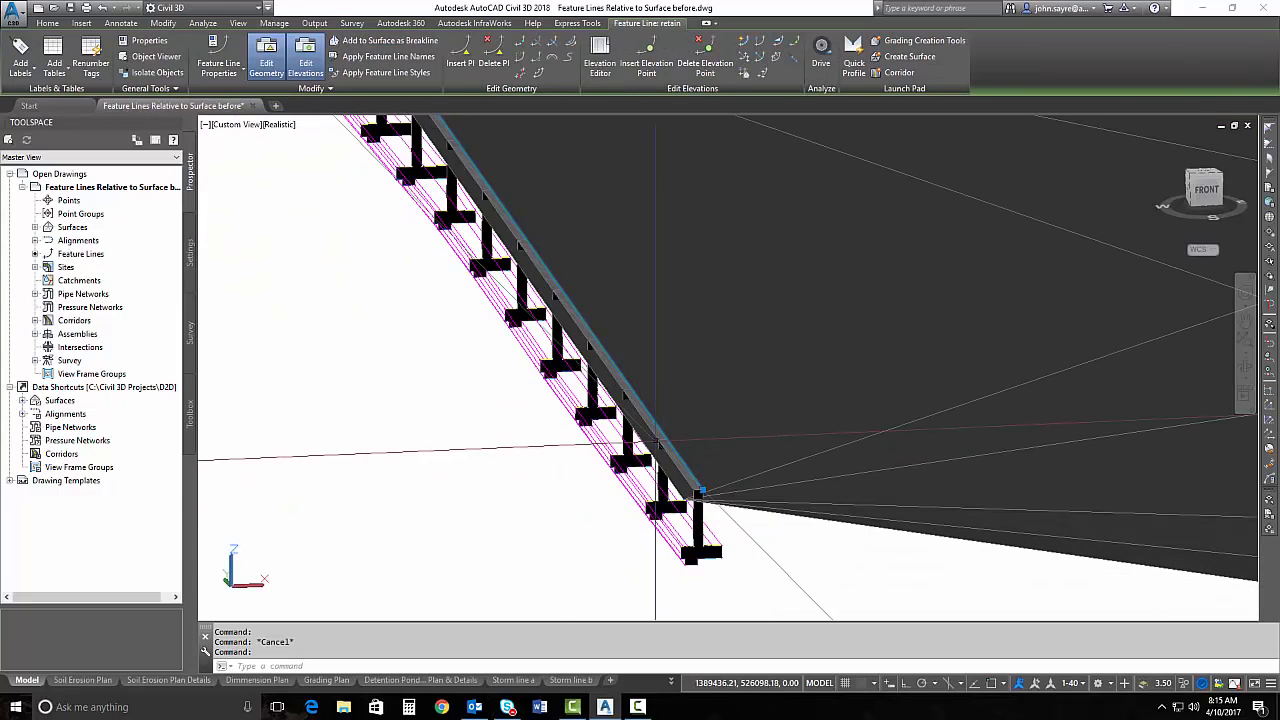
- In the retain feature line's elevation editor, set the relative elevation of stations 0+00.00 through 4+93.28 to 2 feet
right_click(650, 424)
left_click(700, 322)
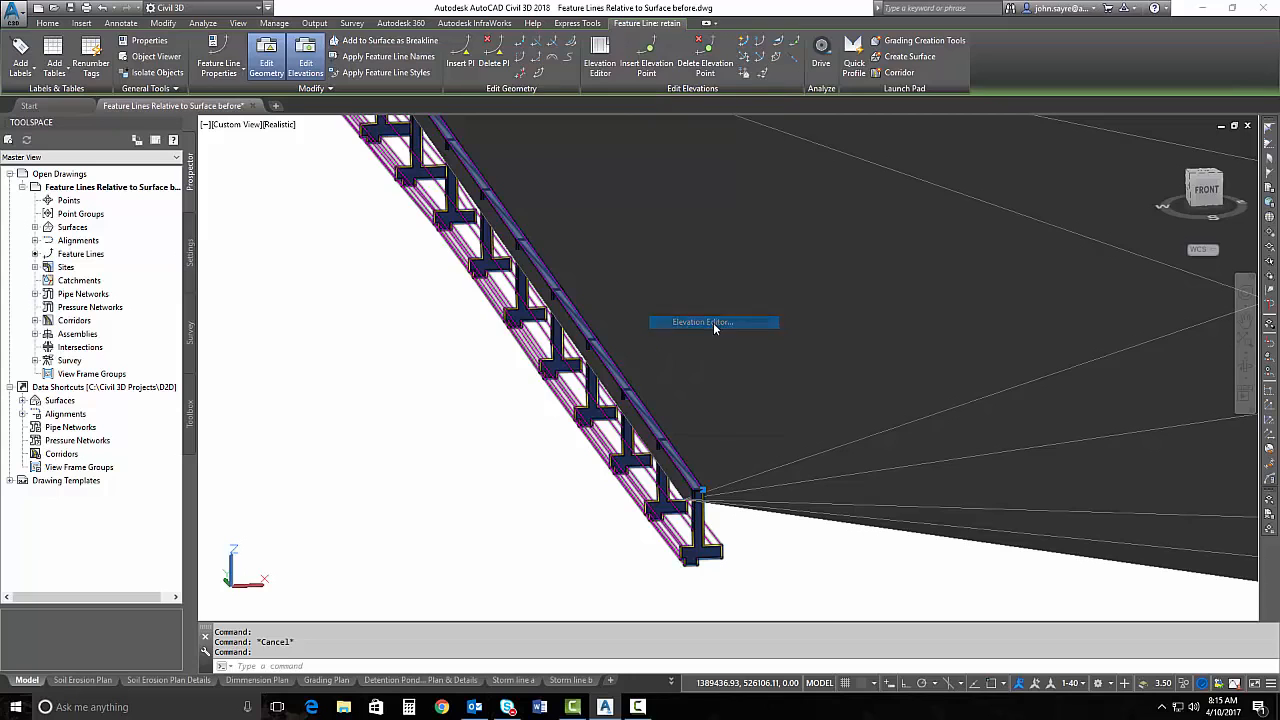
left_click_drag(372, 325, 285, 195)
double_click(415, 178)
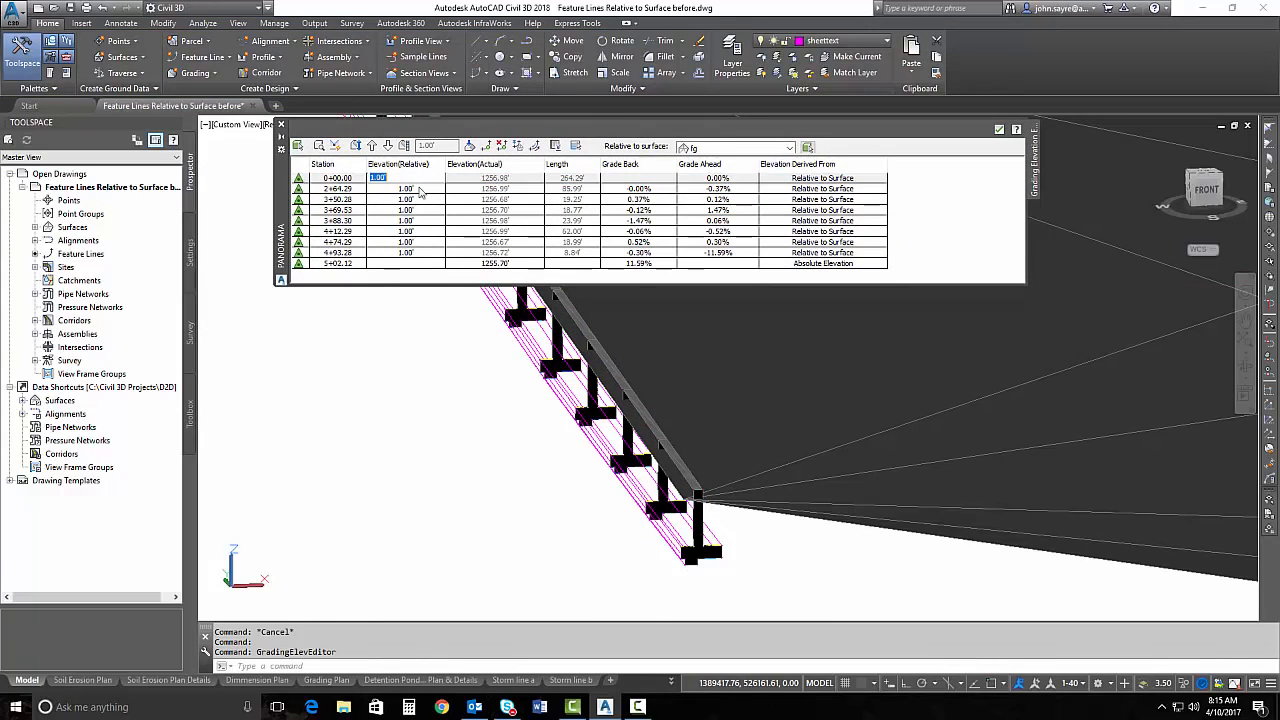
left_click(421, 253, "shift")
double_click(421, 252)
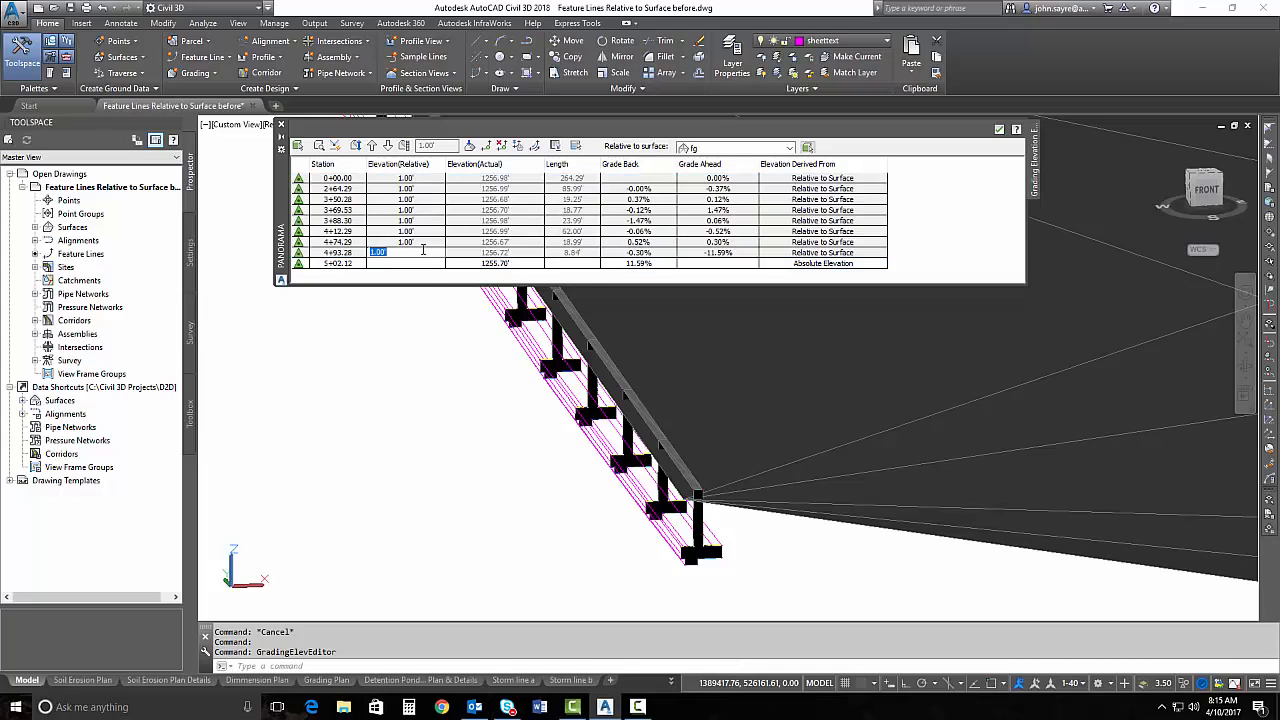
type("2")
key("Return")
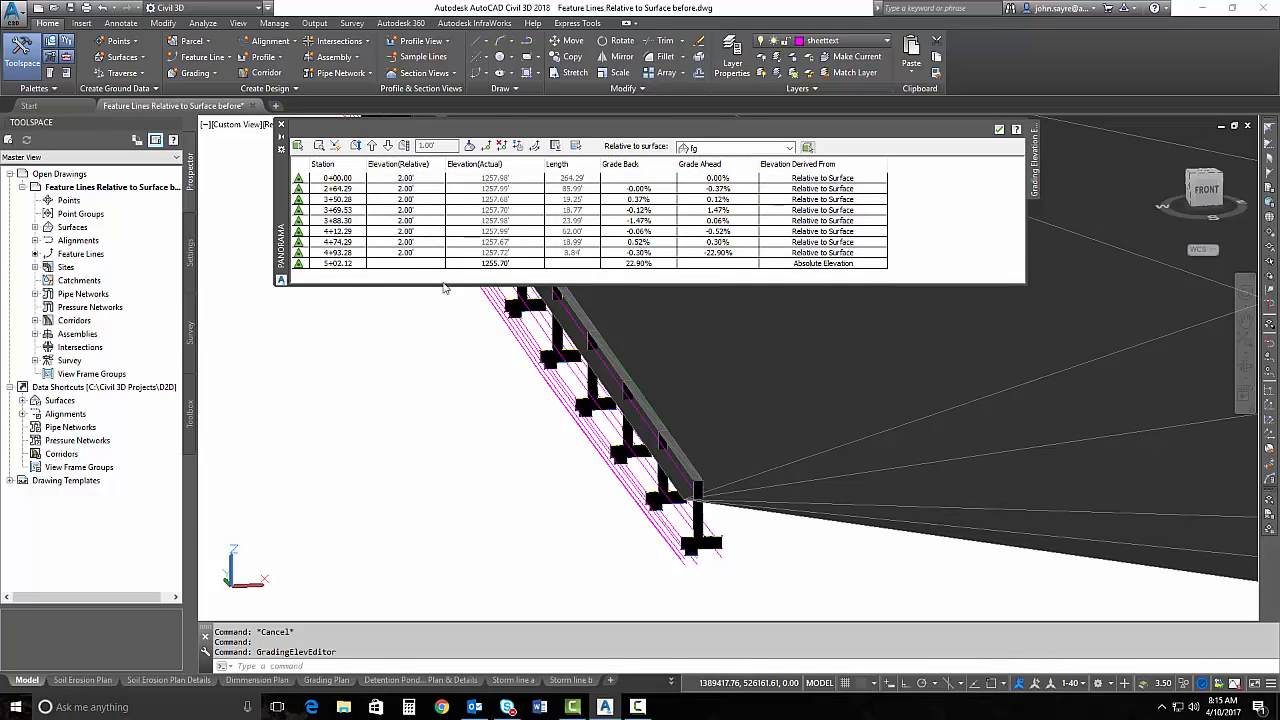
left_click(445, 288)
key("Escape")
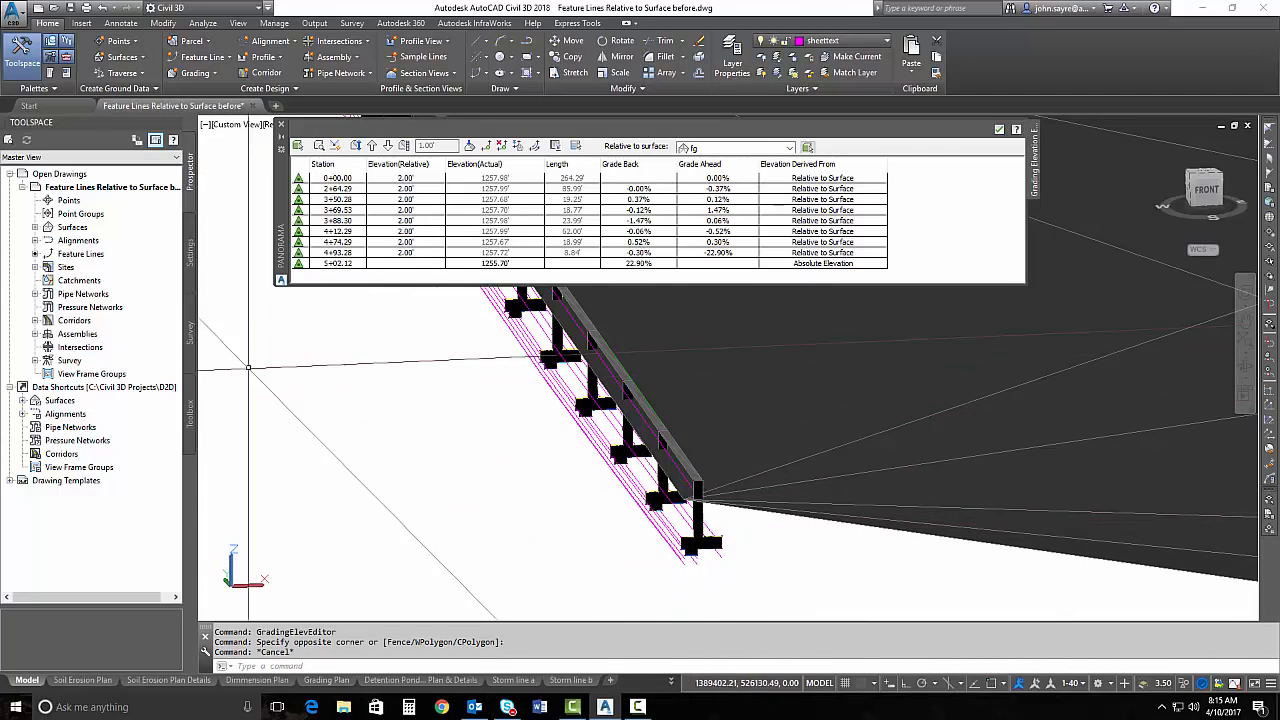
- Set the retain corridor to rebuild automatically
left_click(35, 320)
left_click(93, 334)
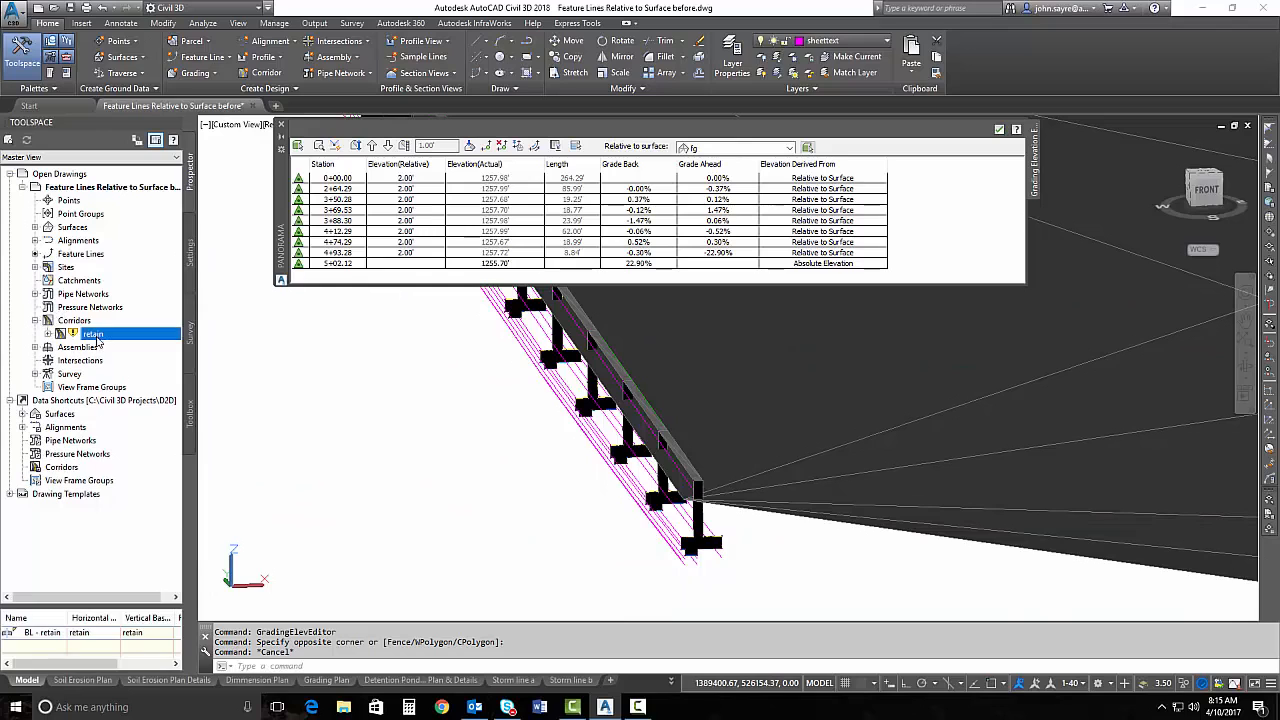
right_click(100, 338)
left_click(170, 378)
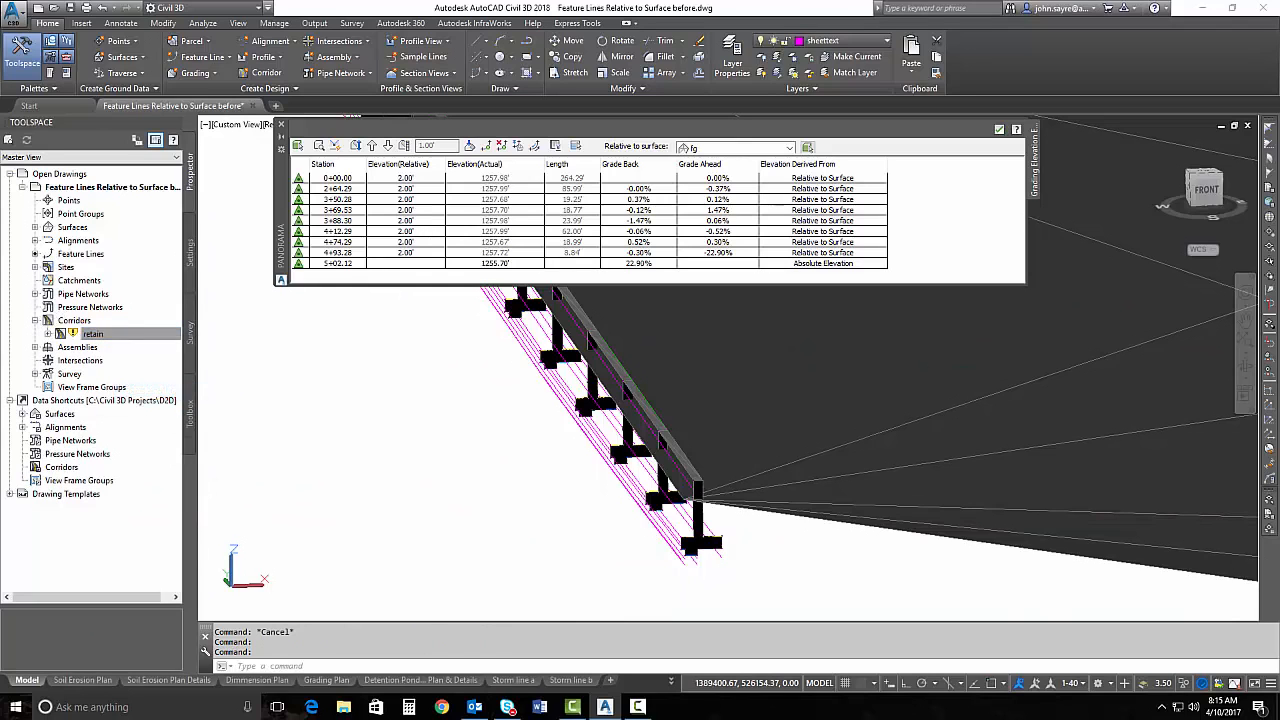
- Set the relative elevation of stations 0+00.00 through 4+93.28 on the retain feature line to 1 foot
double_click(420, 179)
left_click(427, 254, "shift")
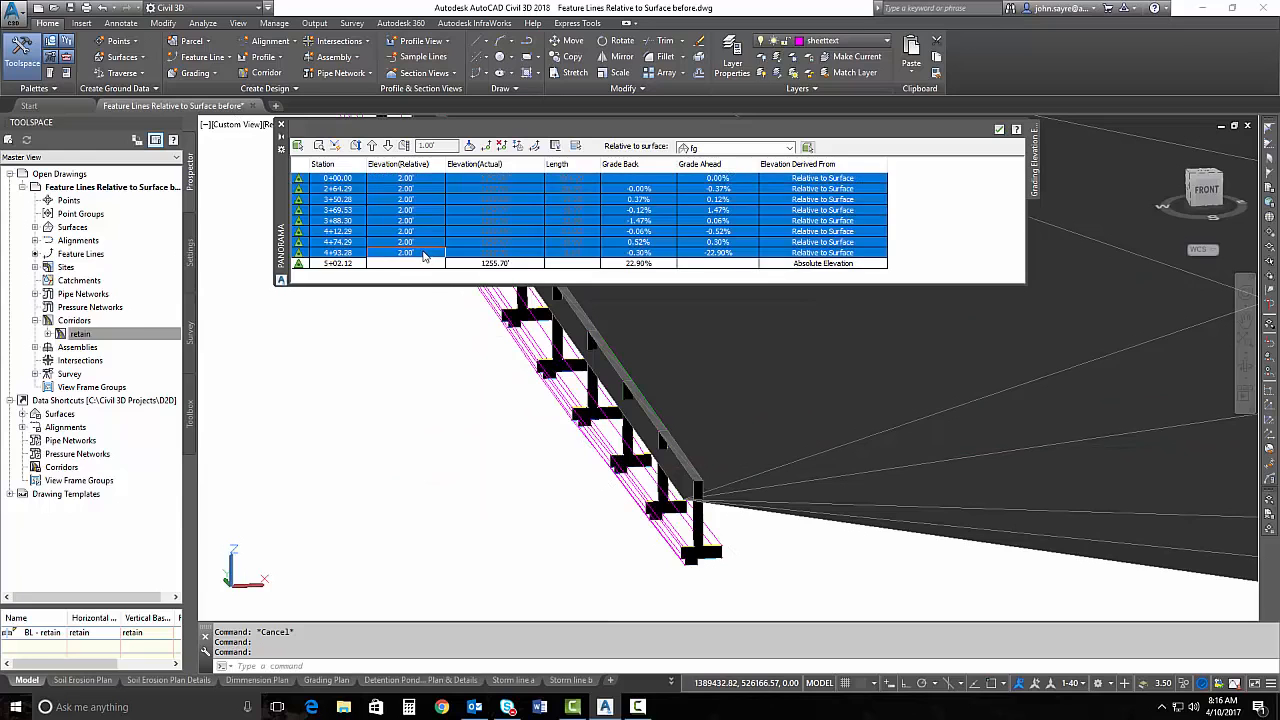
double_click(434, 252)
type("1")
key("Return")
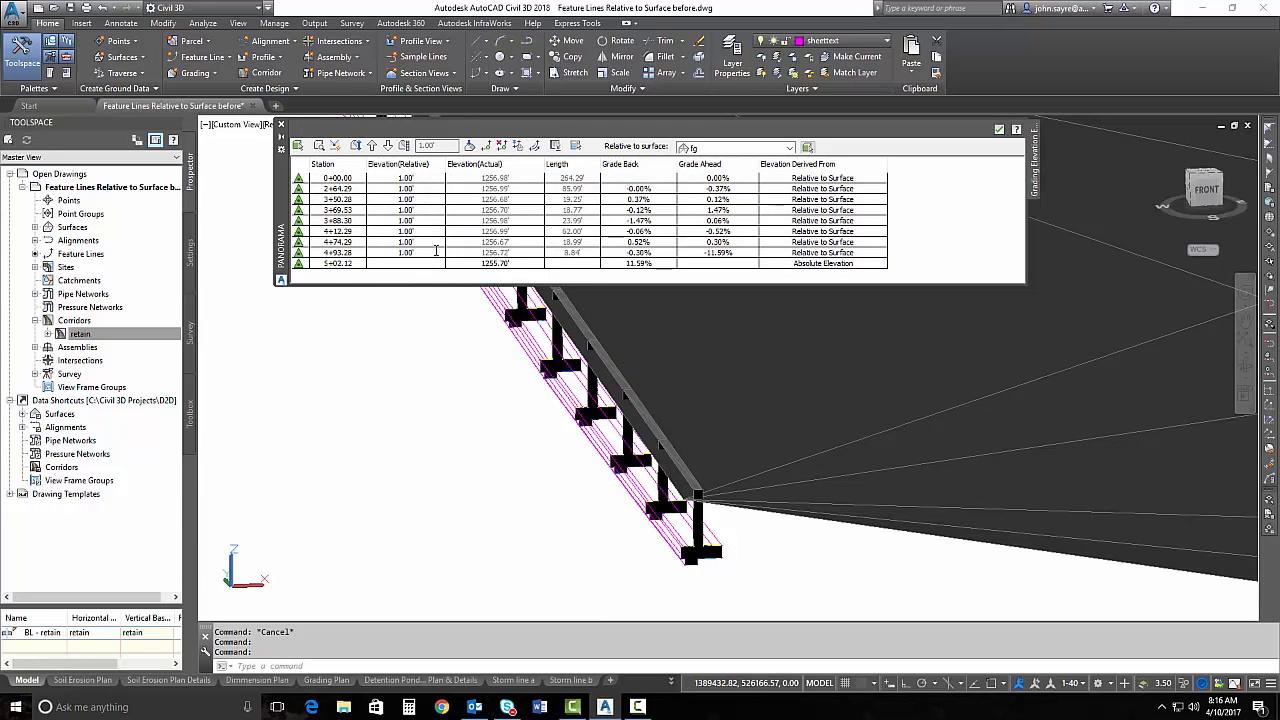
- Inspect the rebuilt retaining wall along the fg surface from above and from a low front angle
middle_click_drag(570, 376, 605, 476, "shift")
scroll(688, 565, "up", 2)
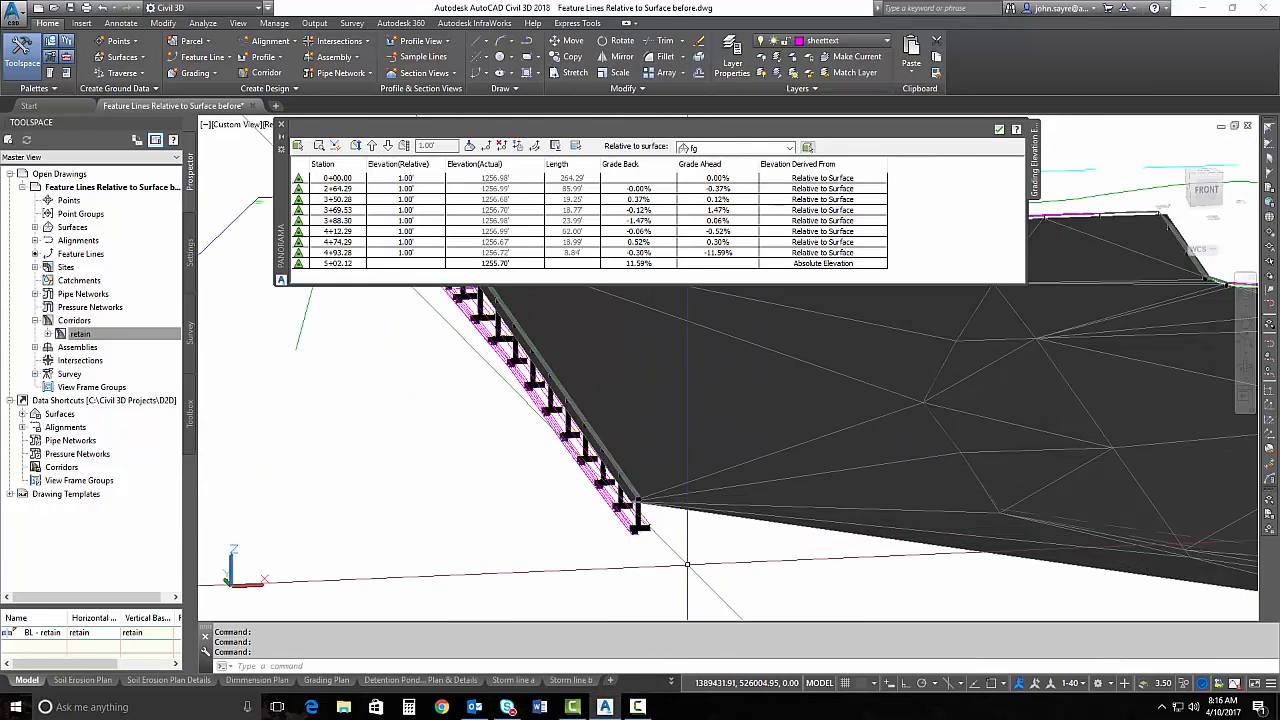
middle_click_drag(689, 563, 715, 597)
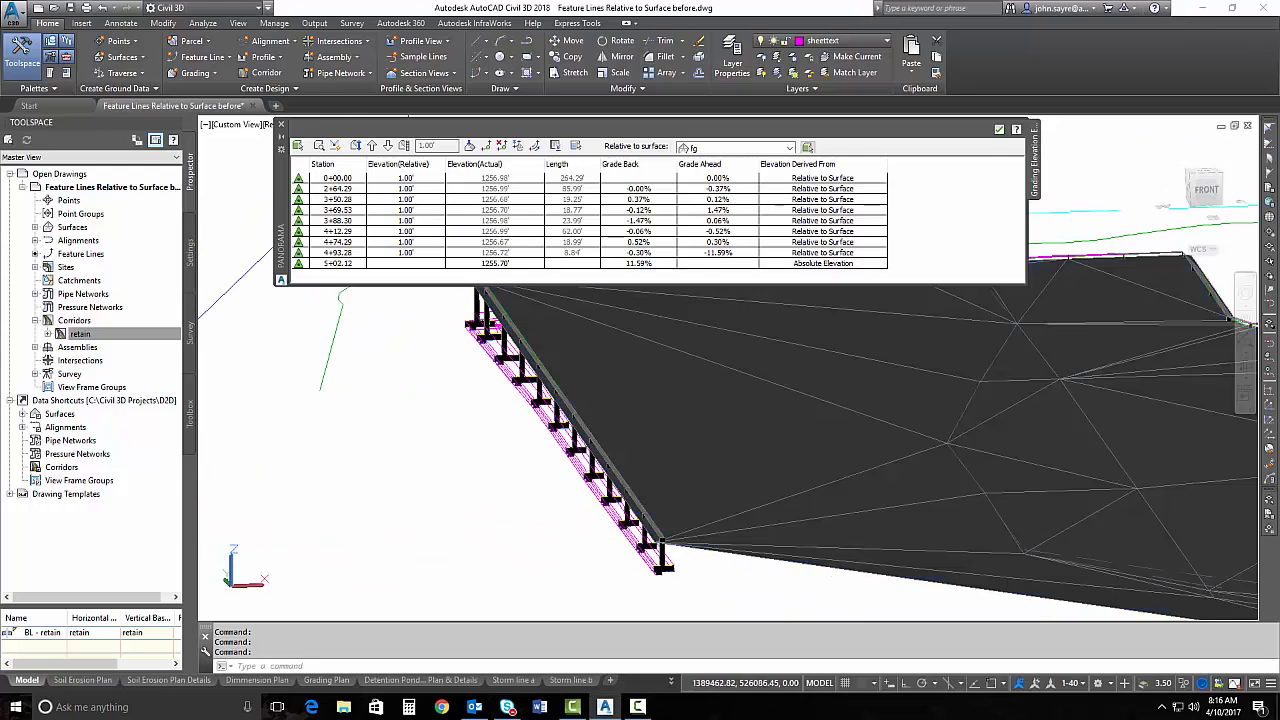
middle_click_drag(750, 540, 777, 503, "shift")
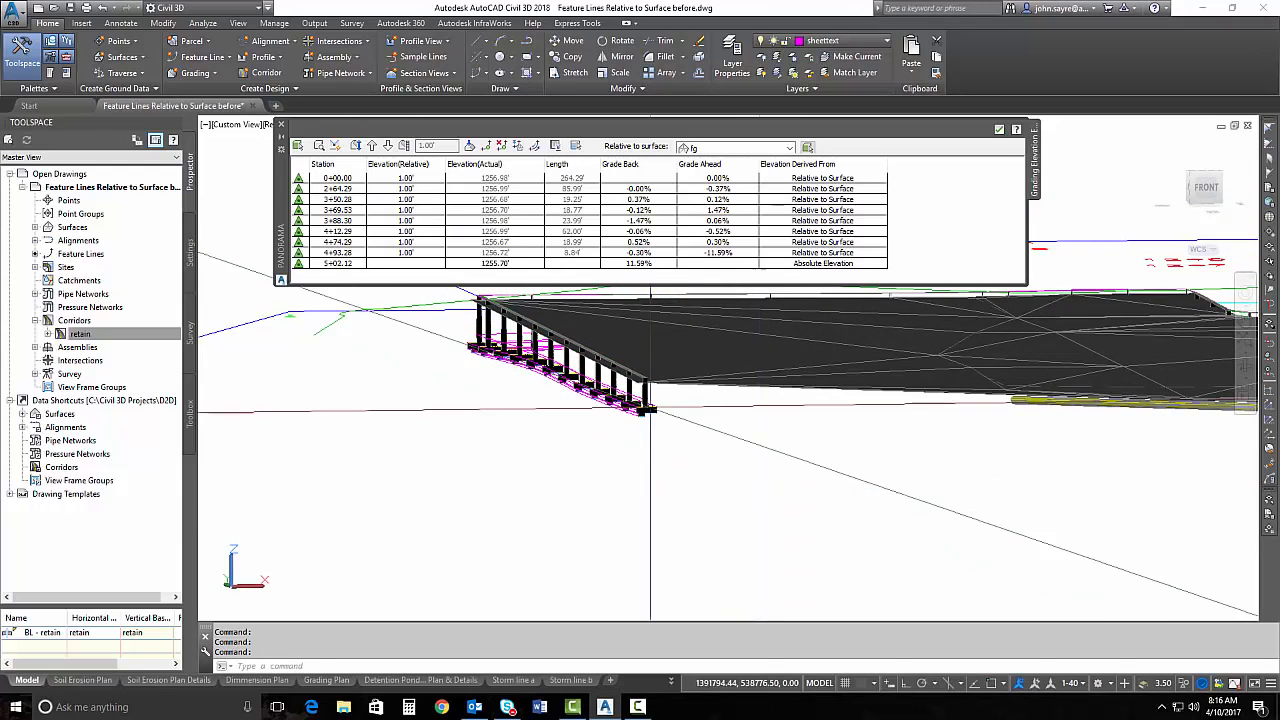
middle_click_drag(647, 410, 642, 521)
scroll(642, 518, "up", 2)
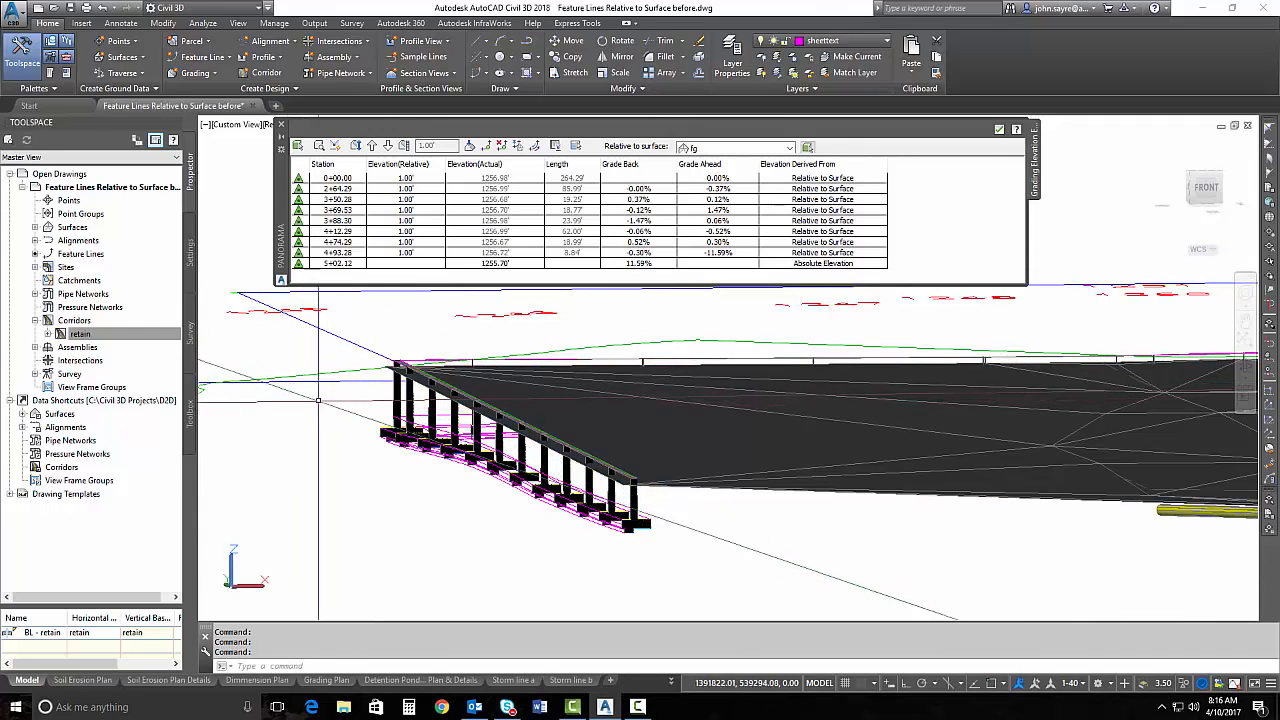
- Close the feature line's elevation editor and expand the definition of the fg surface
left_click(999, 129)
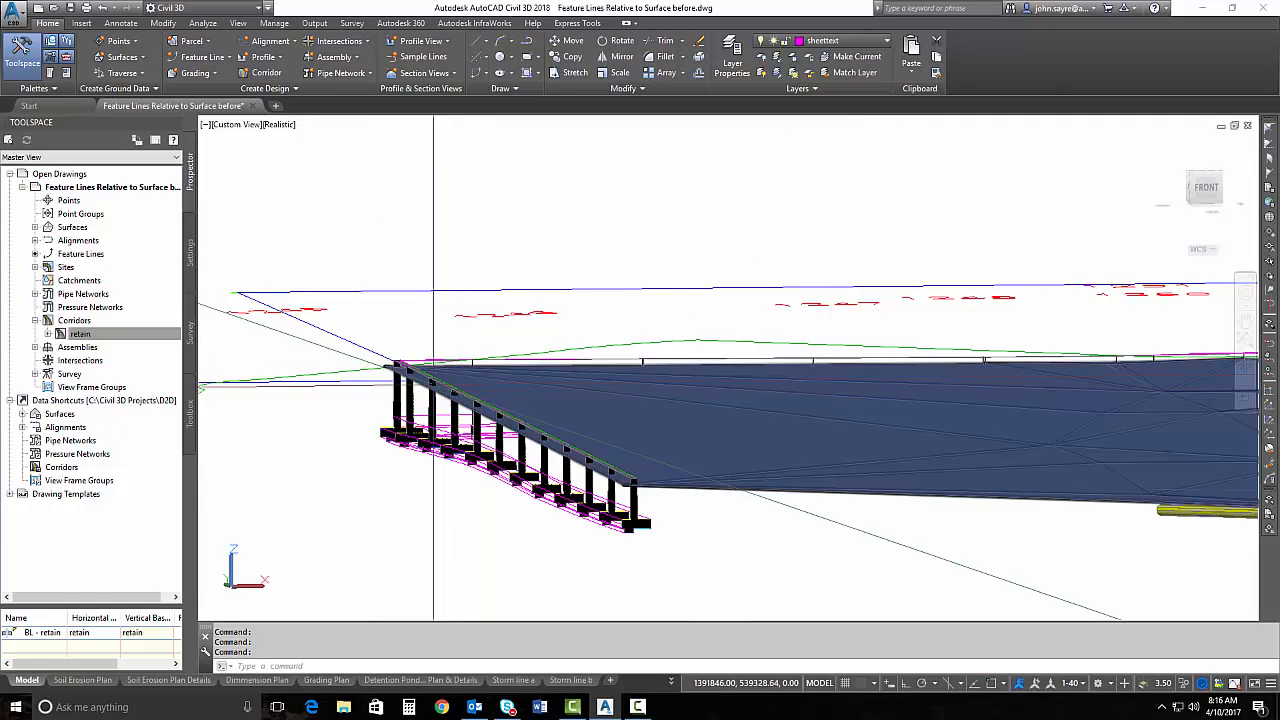
left_click(35, 227)
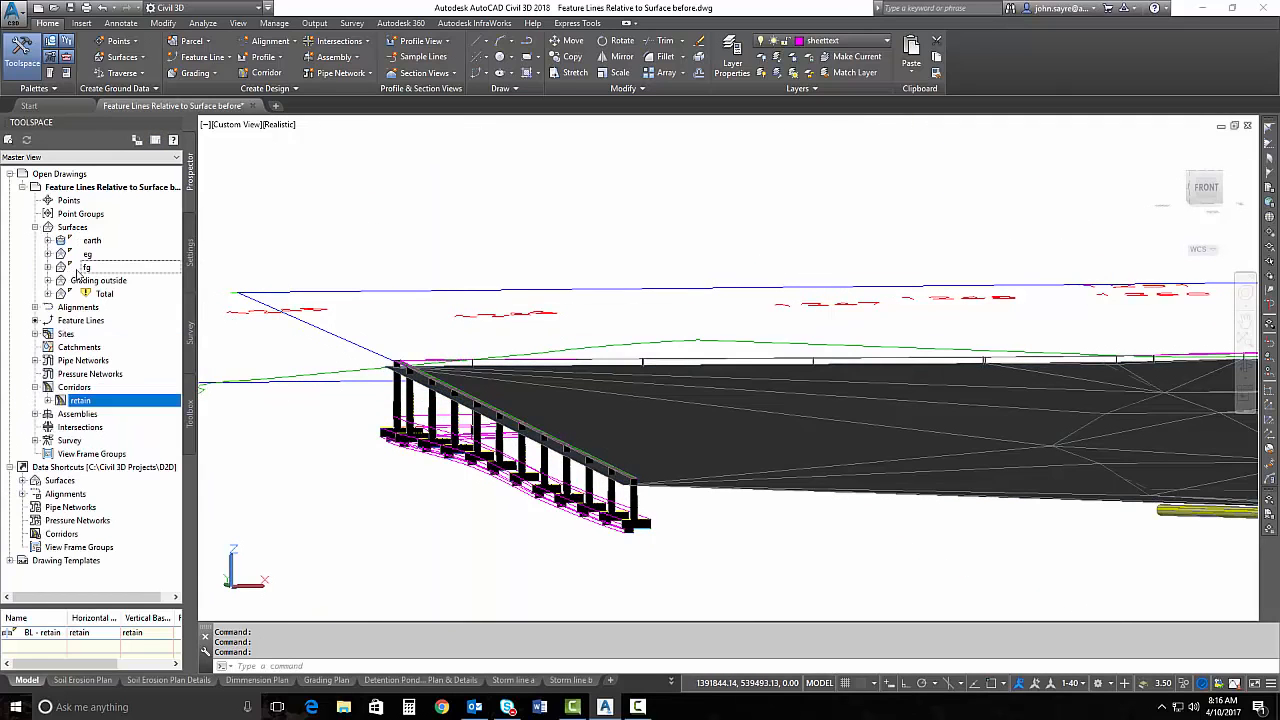
double_click(80, 268)
left_click(61, 307)
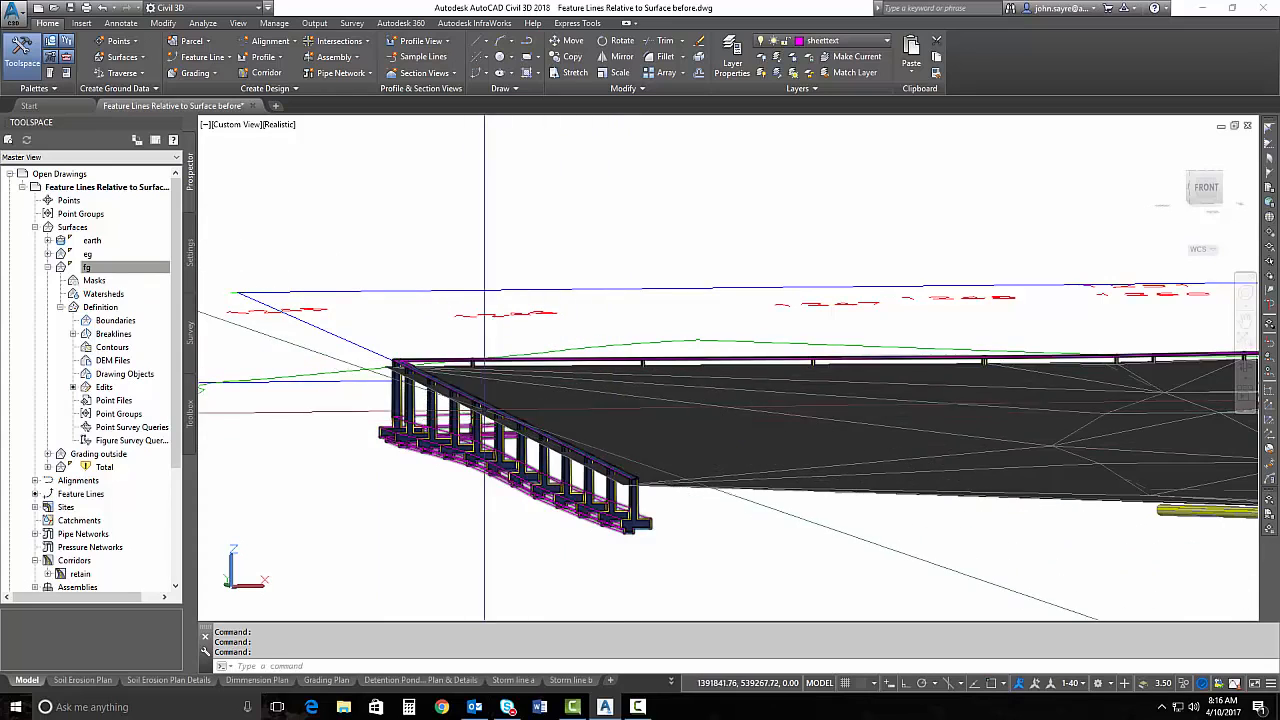
- Raise the whole fg surface by adding 1.33 to all elevations
right_click(120, 391)
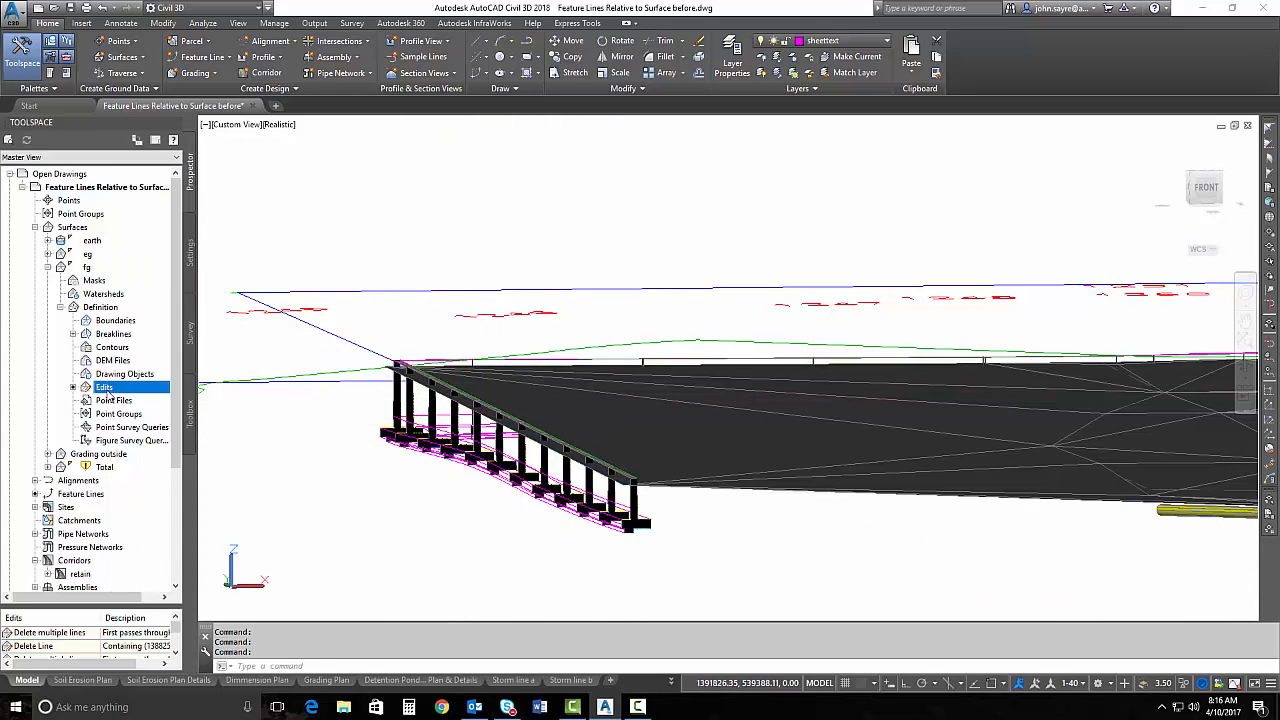
left_click(180, 517)
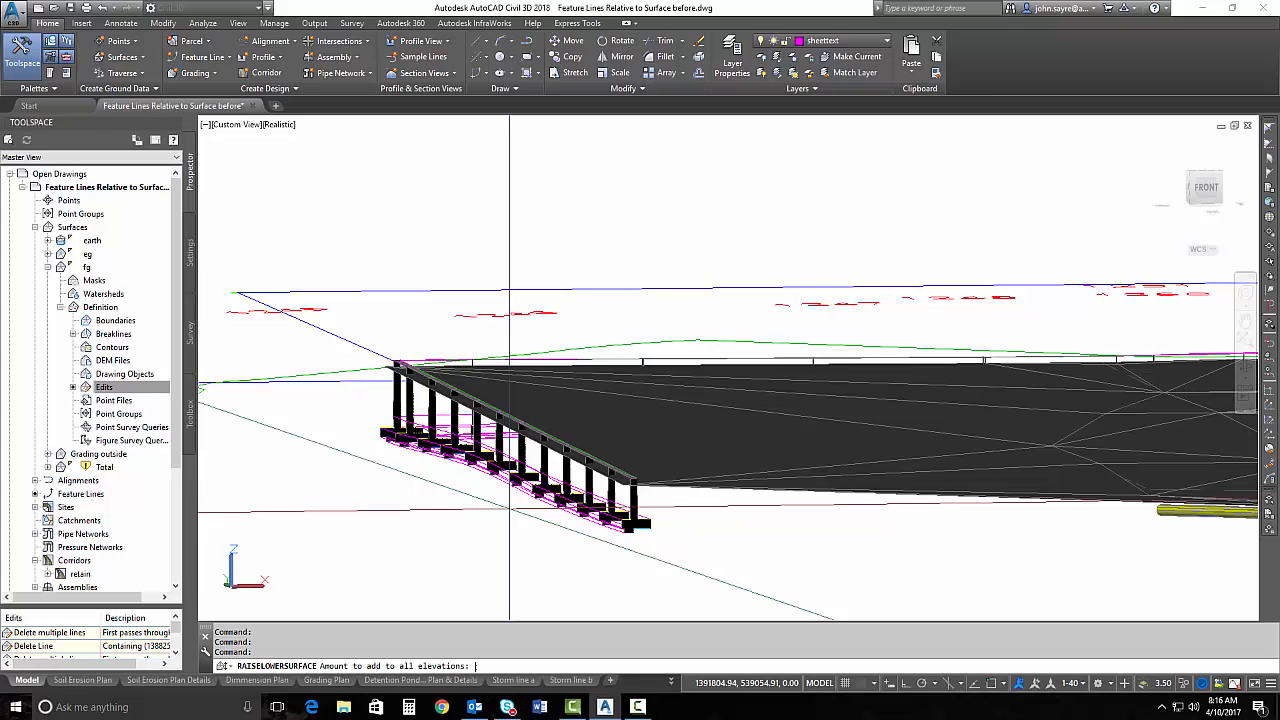
type("1.33")
key("Return")
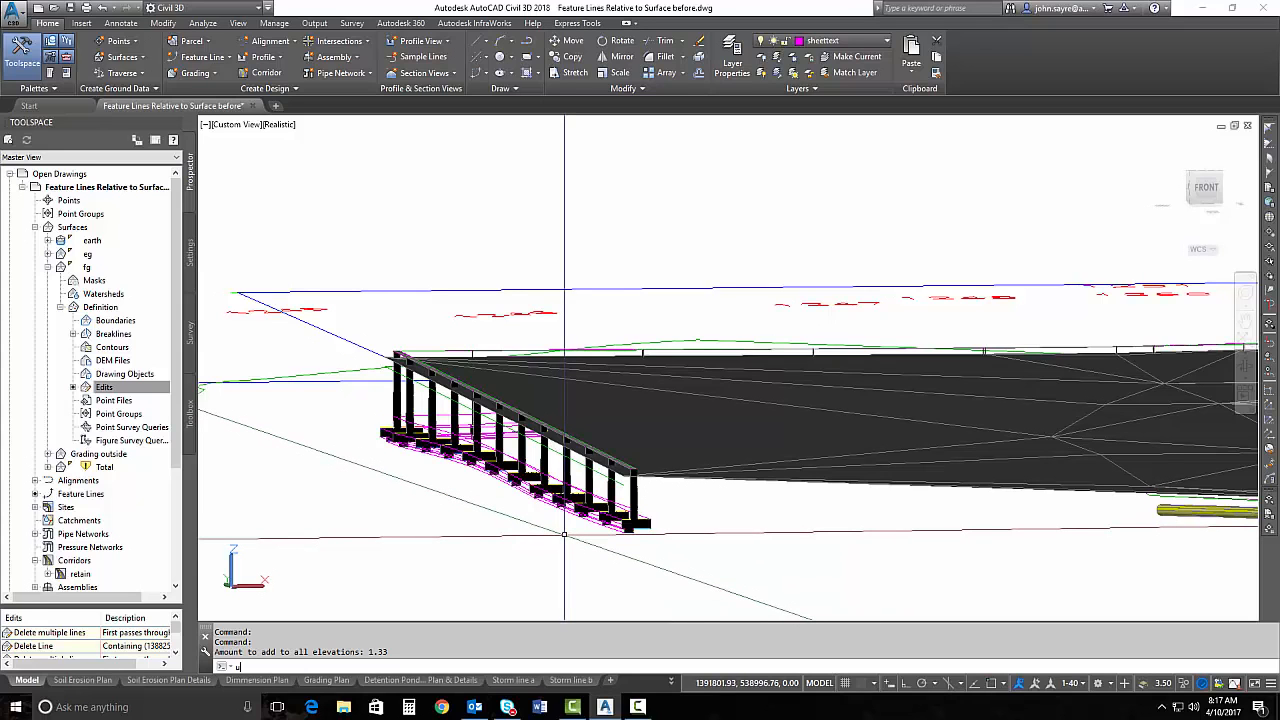
- Undo the last raise of the fg surface and view the retaining wall closer from a low front angle
key("Return")
middle_click_drag(564, 534, 557, 523, "shift")
scroll(422, 524, "up", 2)
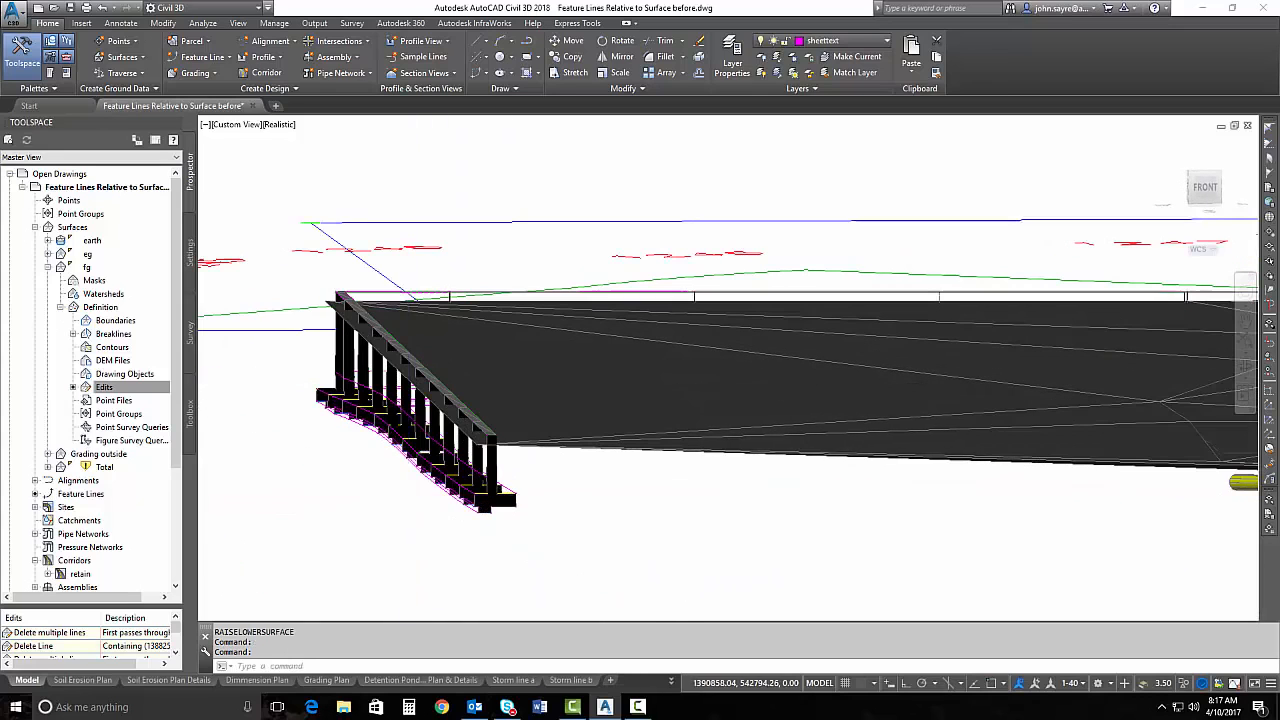
- Raise the fg surface again with the Raise/Lower Surface edit, adding 1.33 to all elevations
right_click(121, 389)
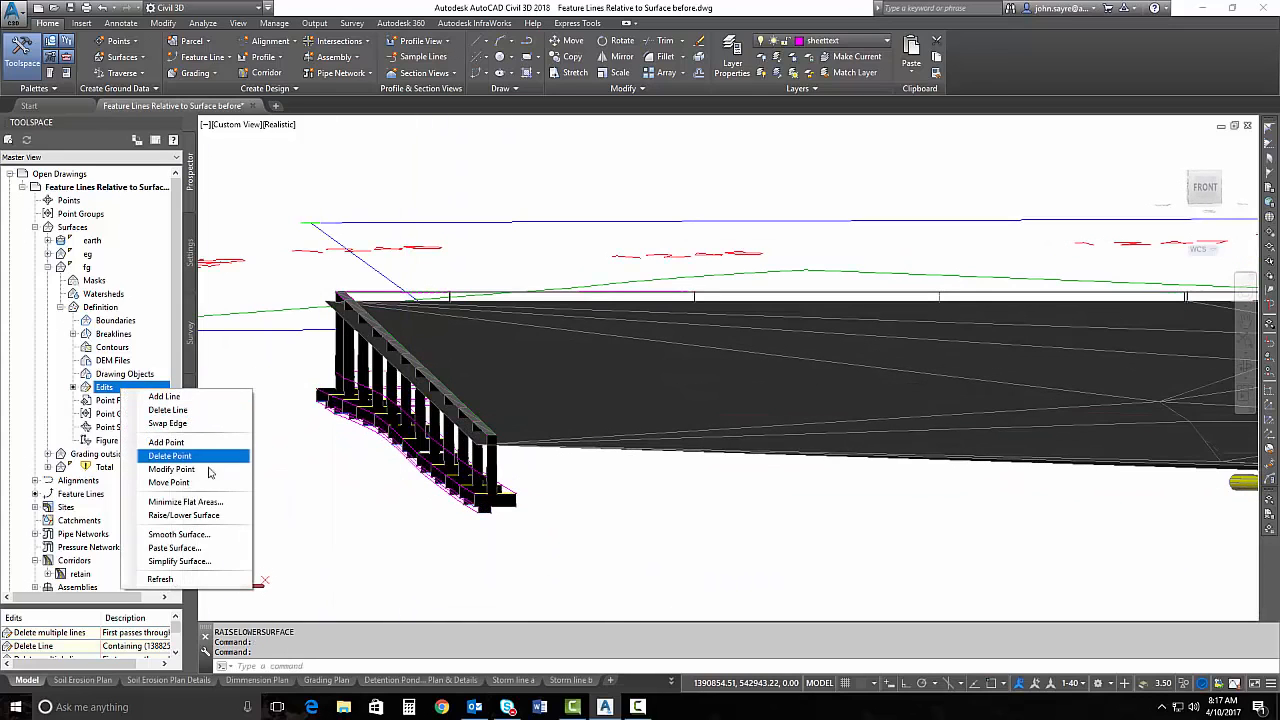
left_click(202, 520)
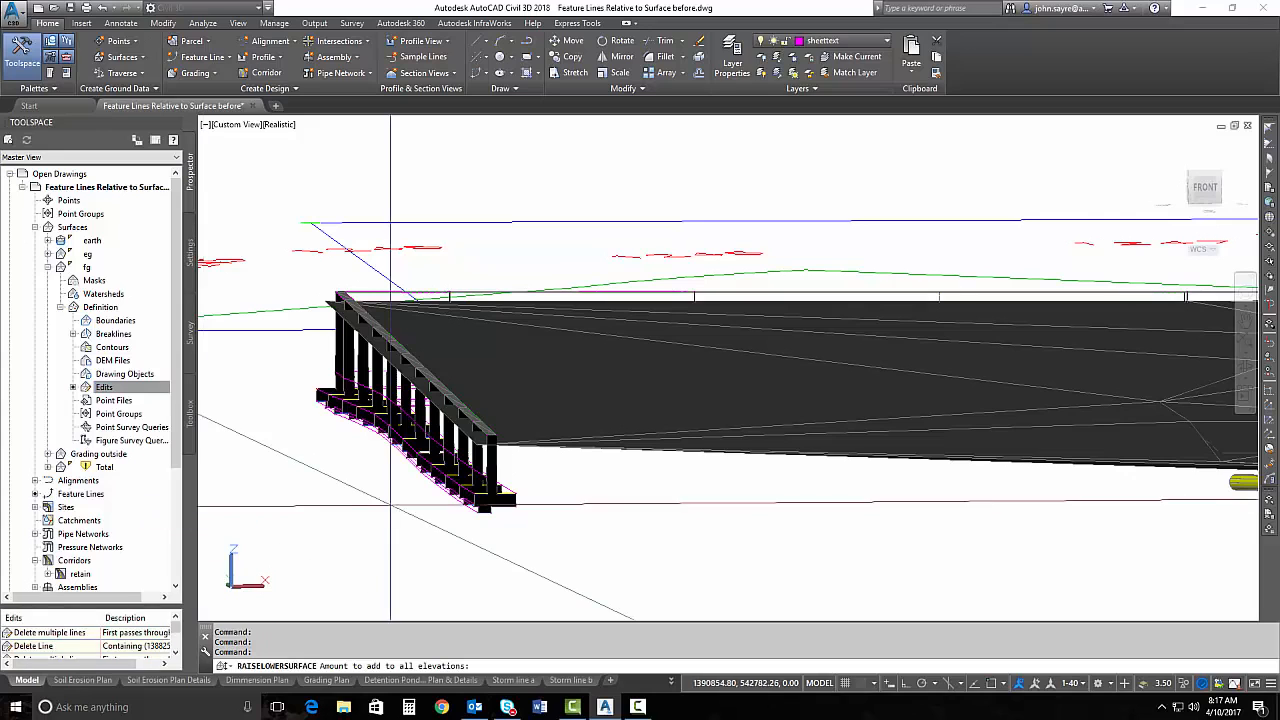
type("1.33")
key("Return")
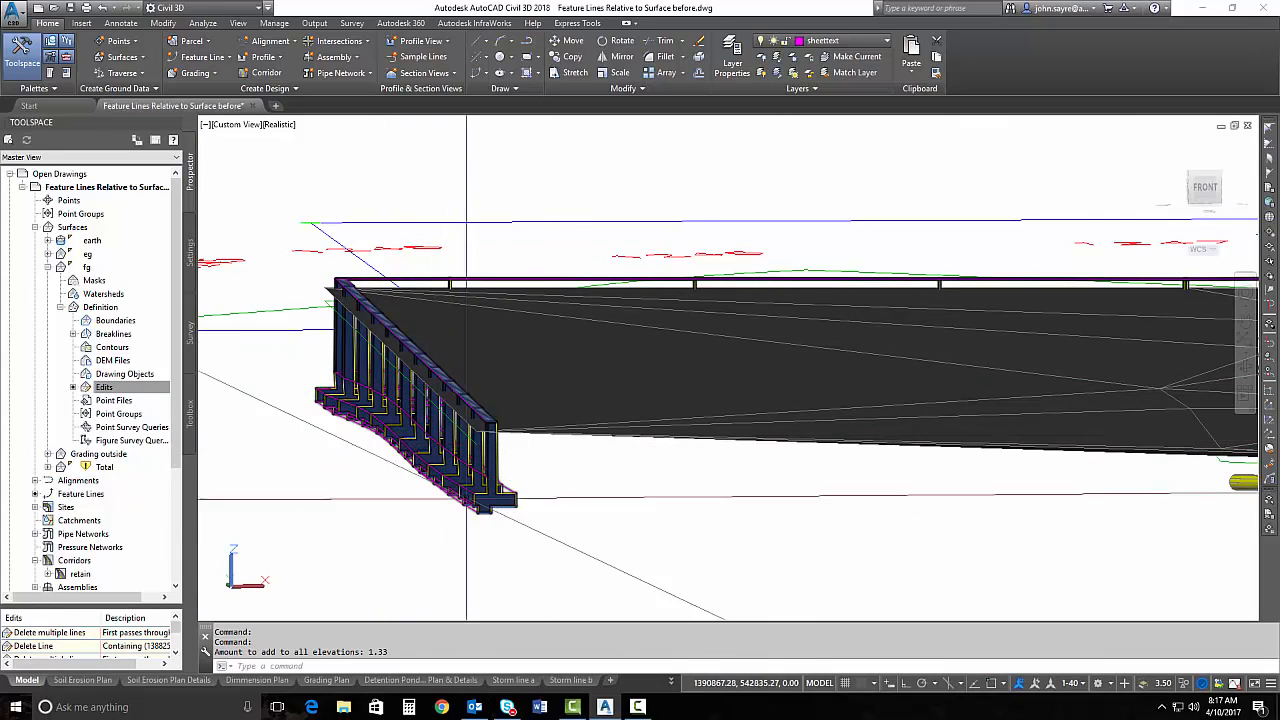
scroll(600, 468, "down", 2)
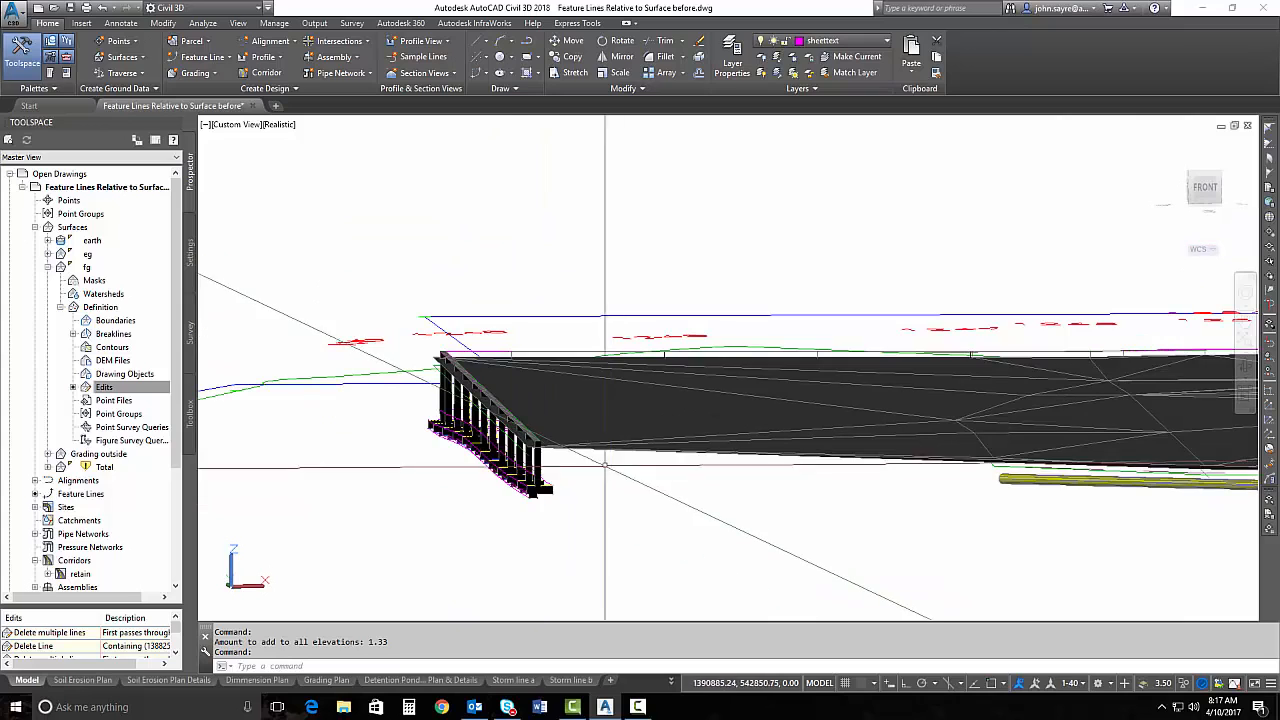